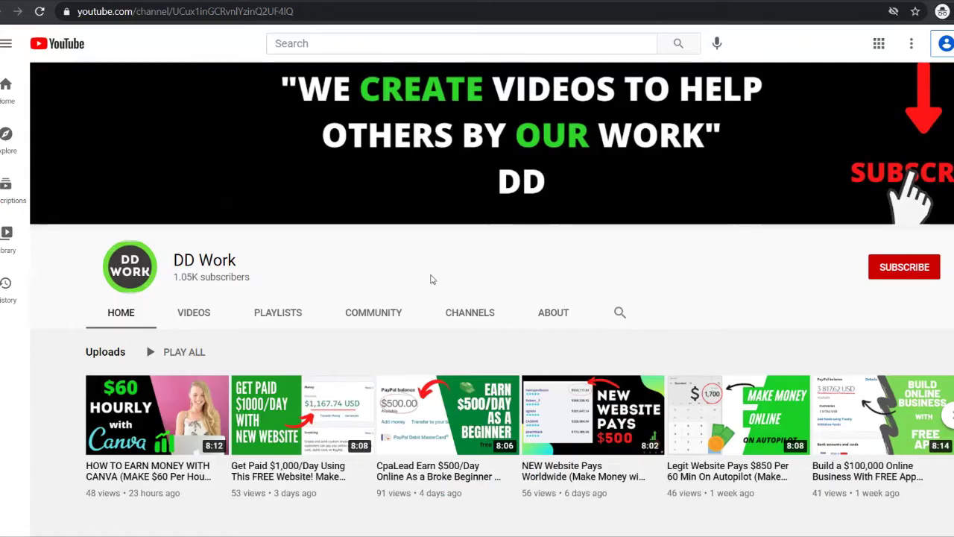
Highlight the DD Work channel name, then scroll down the Crello home page.
drag(236, 260, 188, 260)
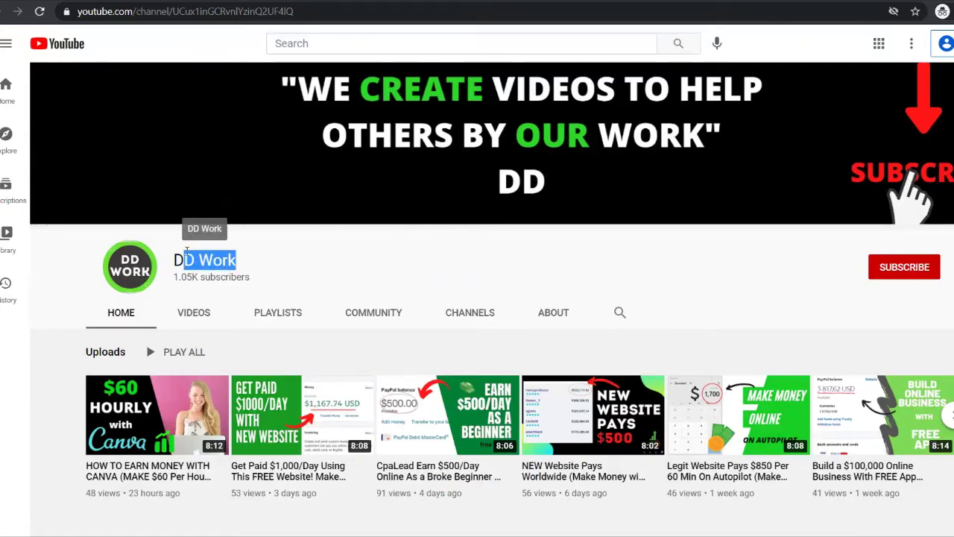
click(453, 267)
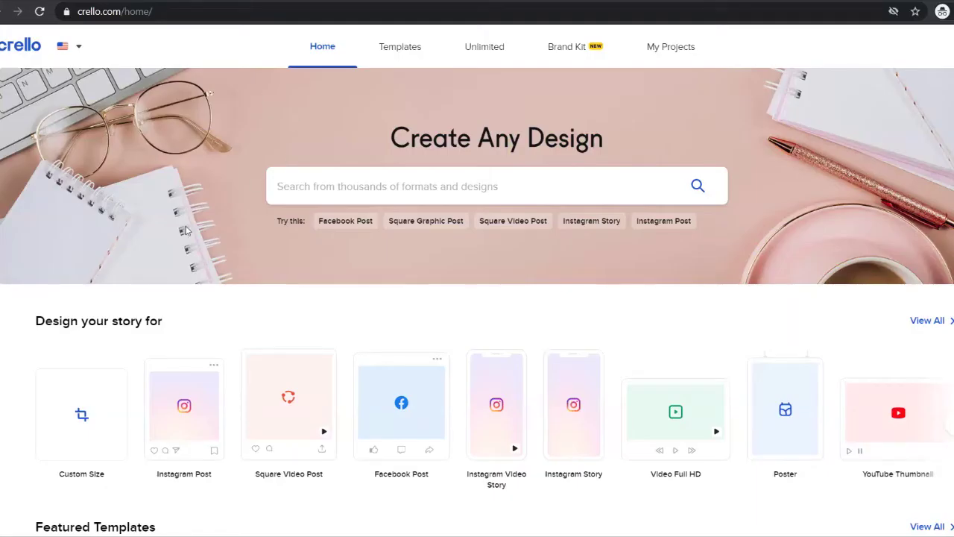
scroll(186, 231, down, 1)
scroll(186, 232, down, 1)
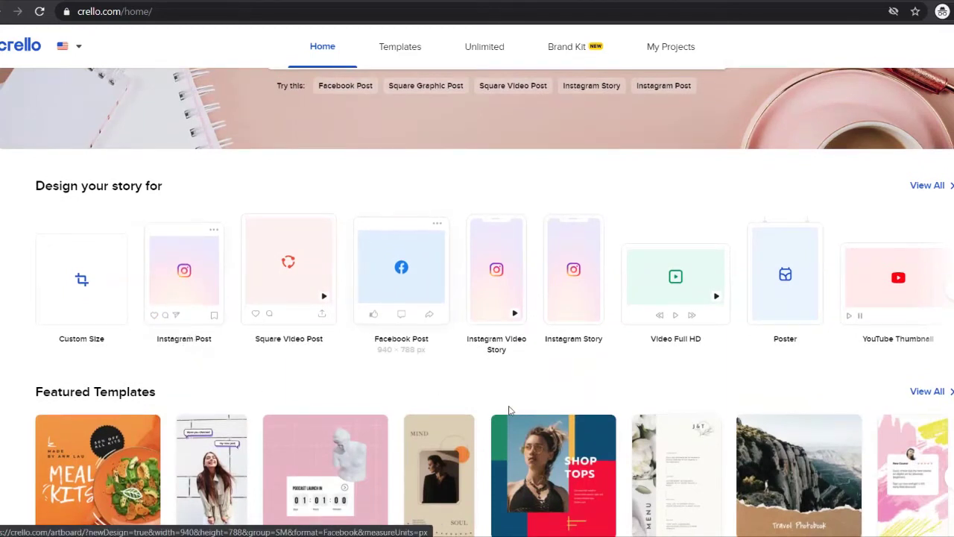
Browse the design-format carousel forward to Logo and back, then scroll to the top.
click(949, 288)
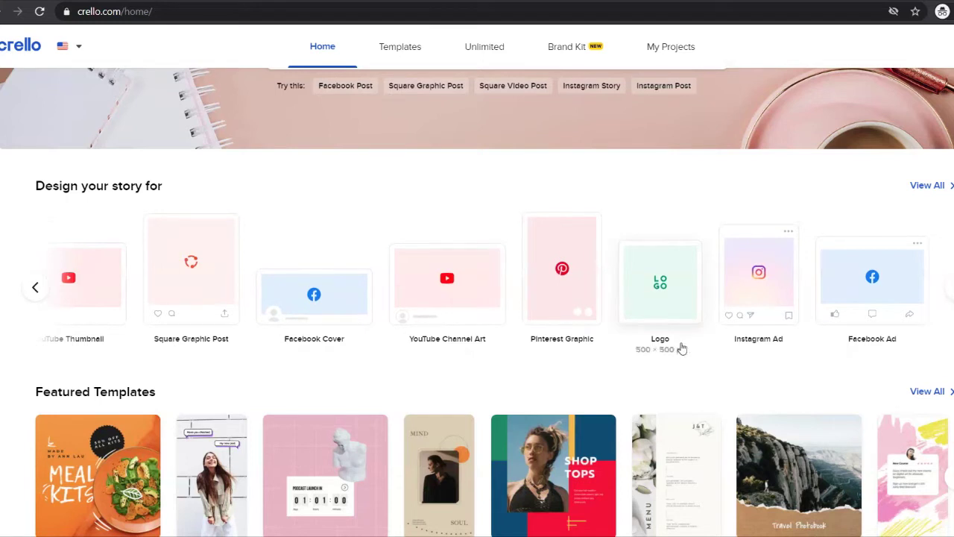
click(36, 289)
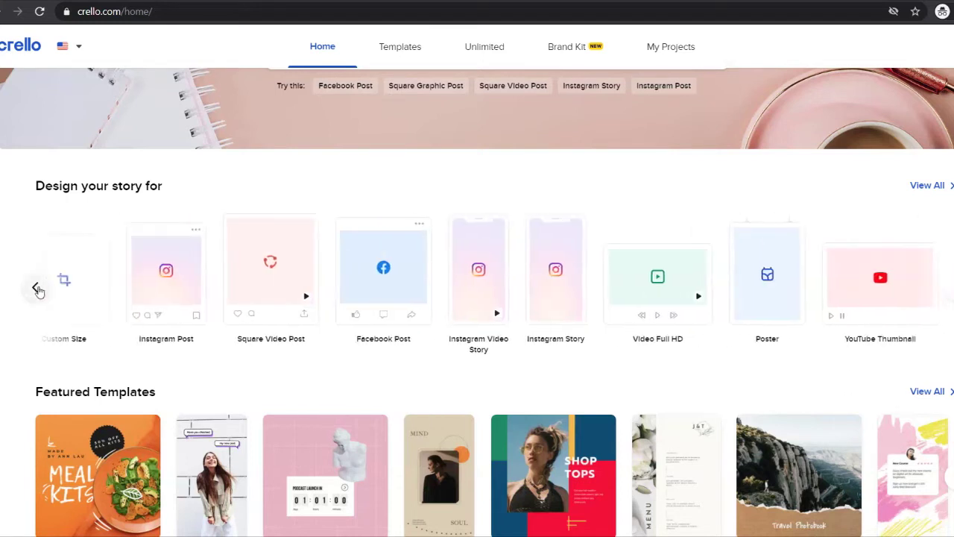
scroll(261, 225, down, 2)
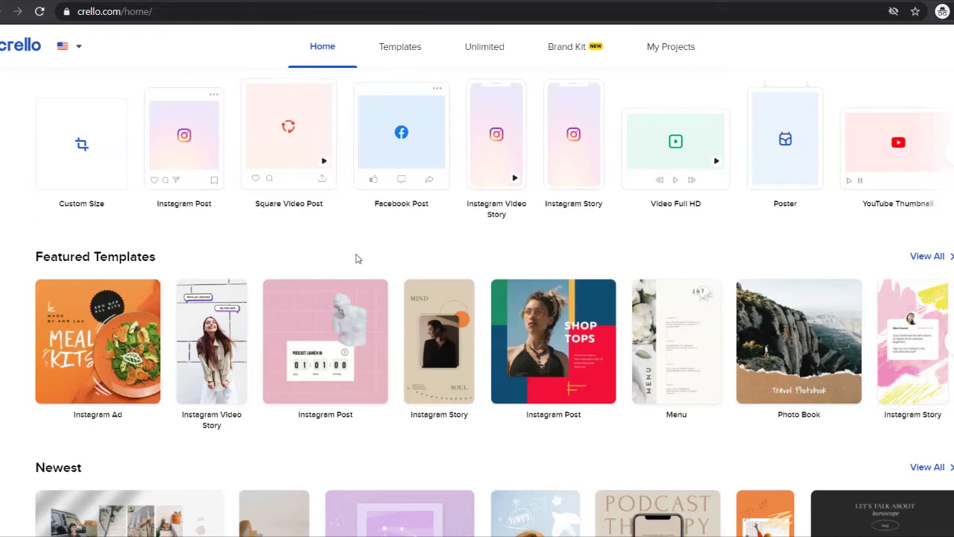
scroll(353, 267, up, 3)
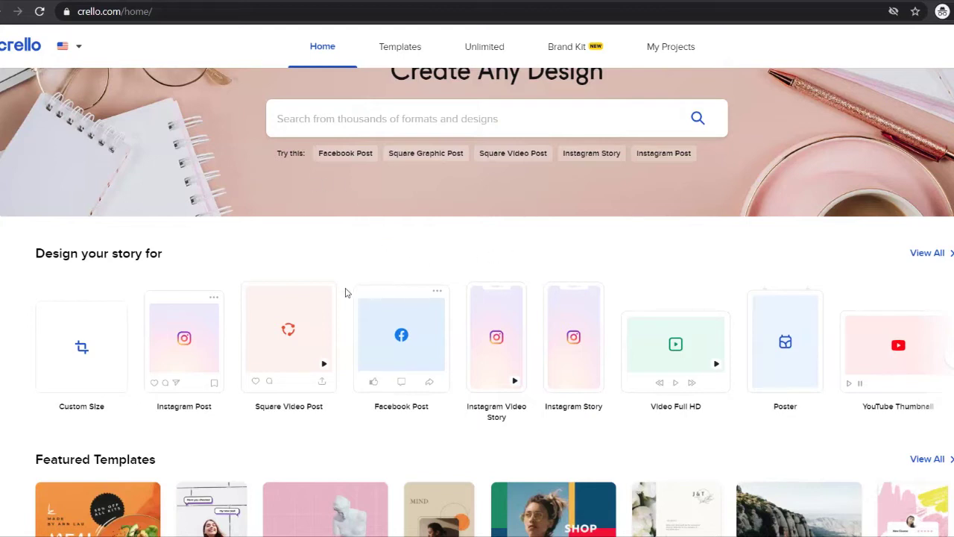
scroll(345, 291, up, 1)
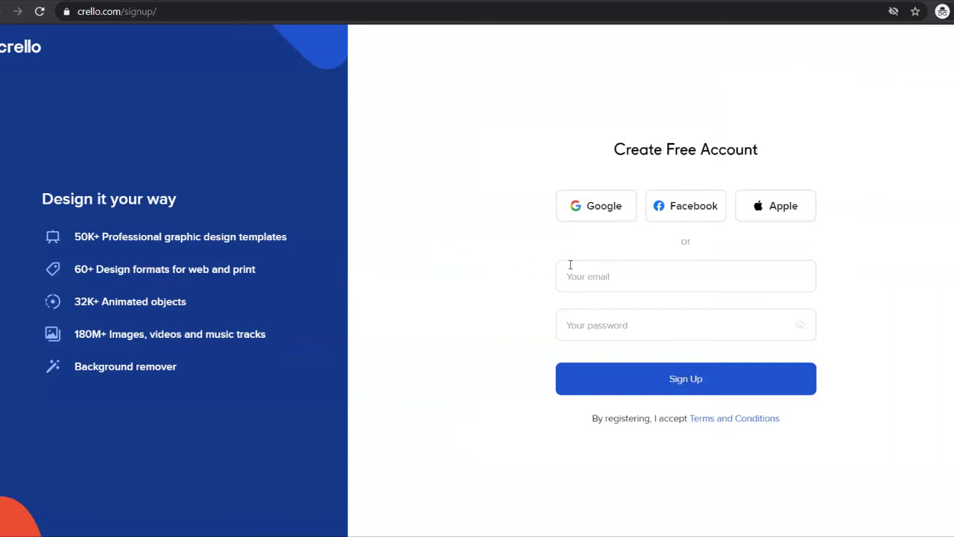
Enter an email address and password and submit the Crello sign-up.
click(633, 288)
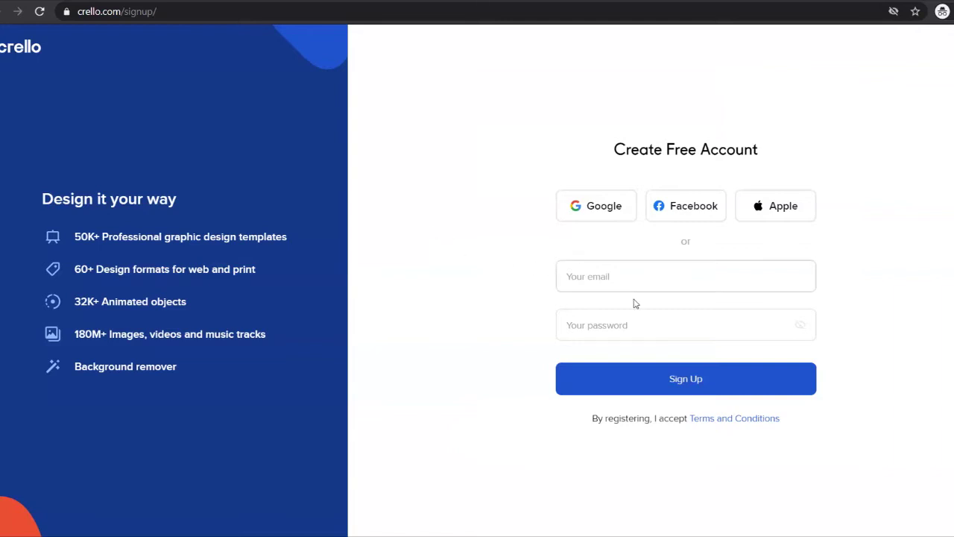
click(636, 332)
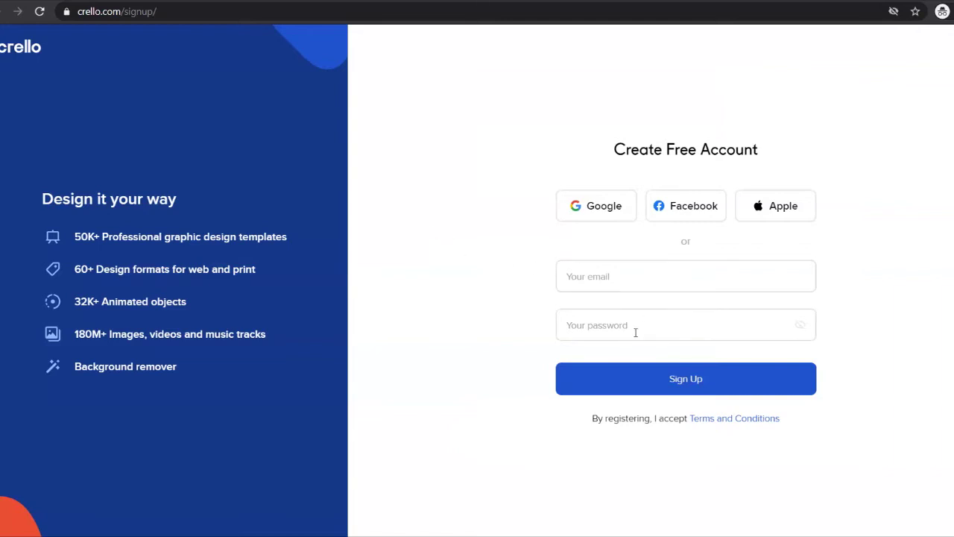
click(655, 391)
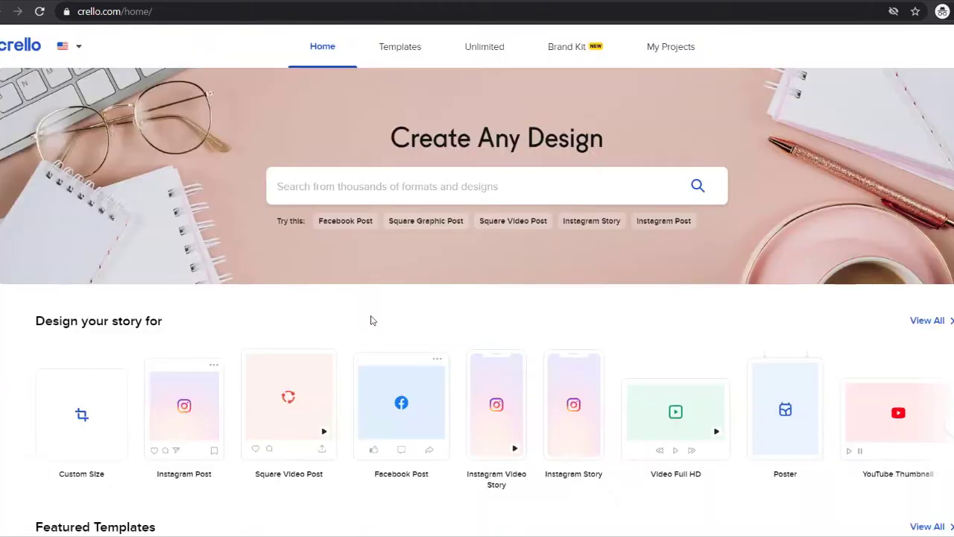
Scroll down to Featured Templates and back to find the SHOP TOPS Instagram post.
scroll(373, 321, down, 1)
scroll(373, 320, down, 2)
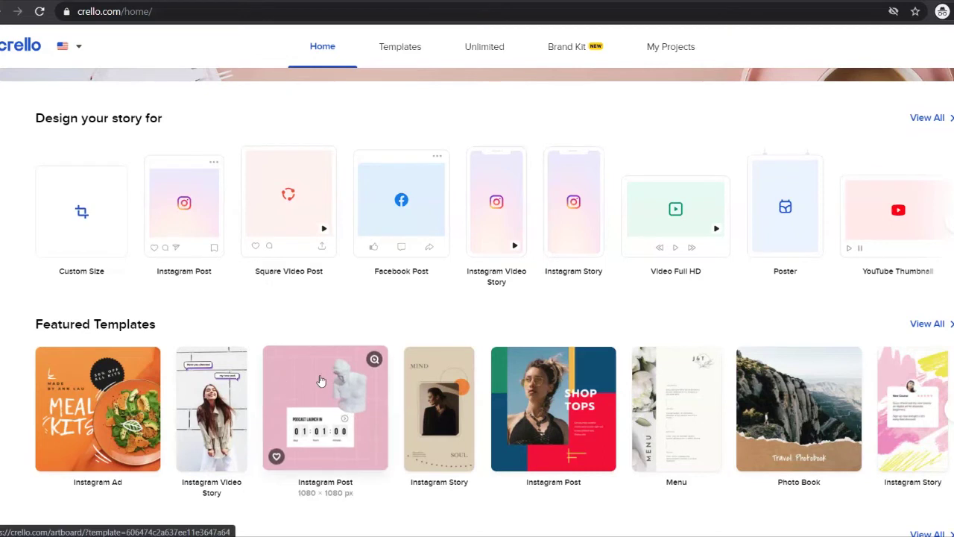
scroll(321, 384, down, 3)
scroll(321, 381, down, 3)
scroll(322, 381, down, 2)
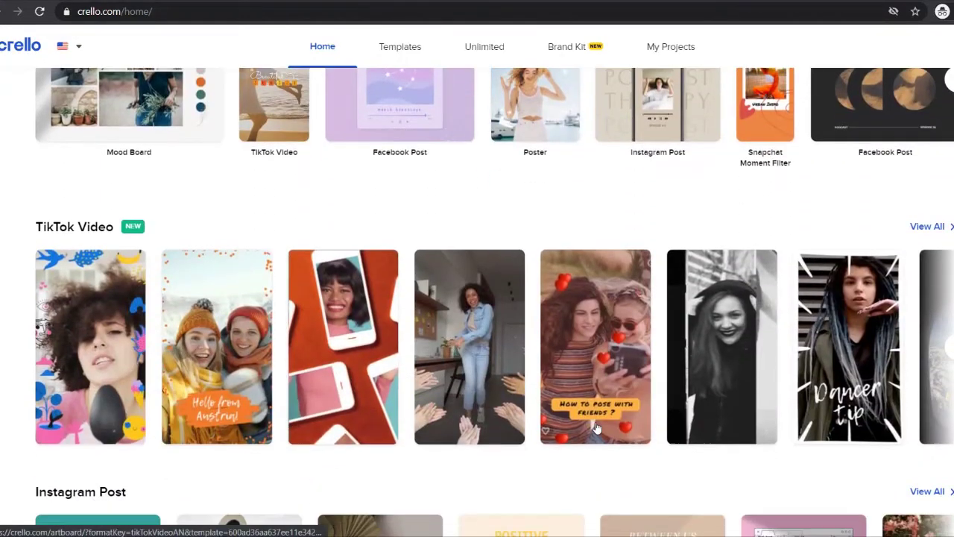
scroll(597, 428, up, 2)
scroll(597, 427, up, 1)
scroll(597, 427, up, 1)
scroll(596, 428, up, 4)
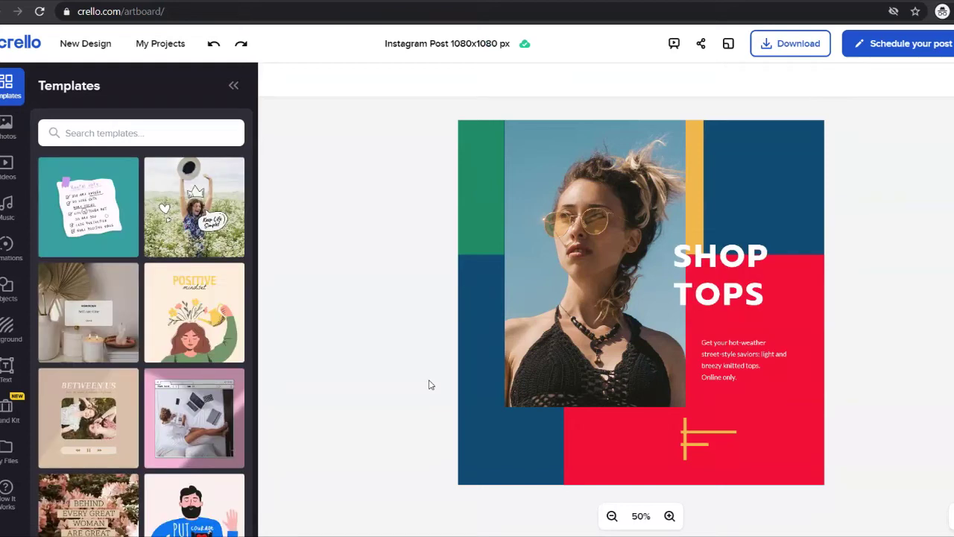
Check the background's fill colours, then select the photo and the SHOP TOPS heading.
click(764, 168)
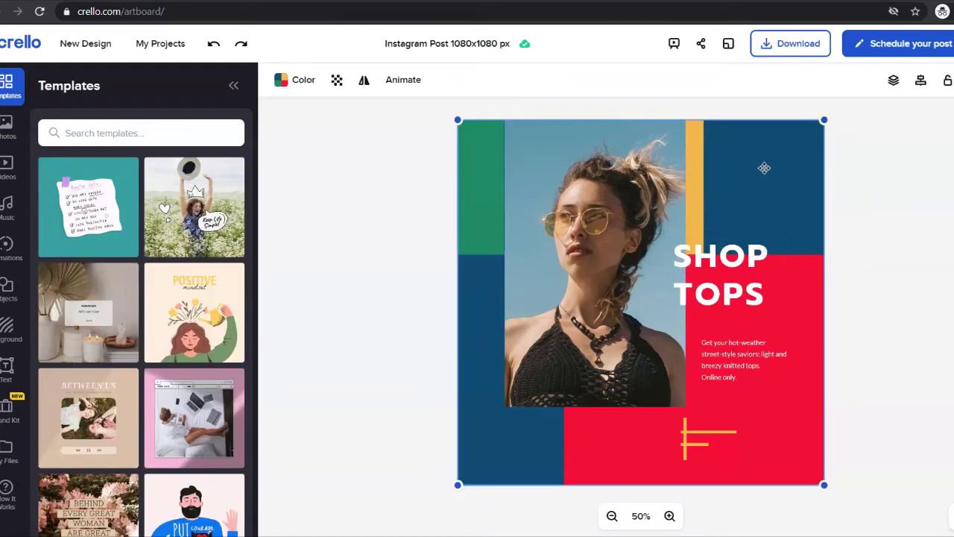
click(302, 87)
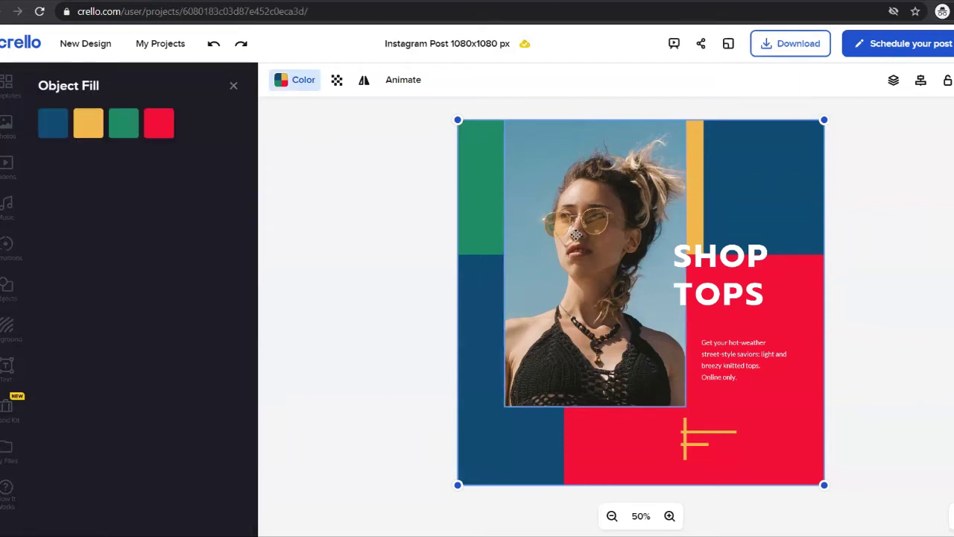
click(632, 243)
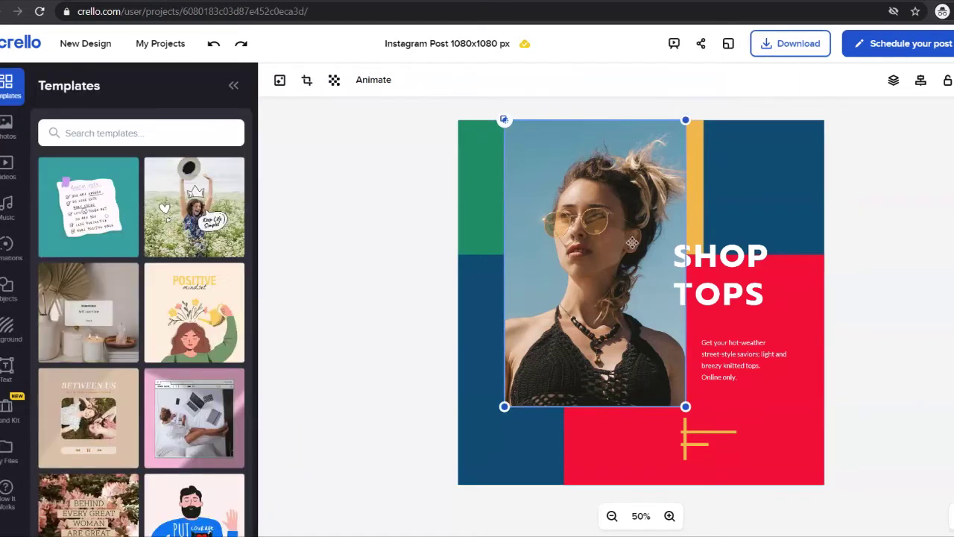
click(737, 298)
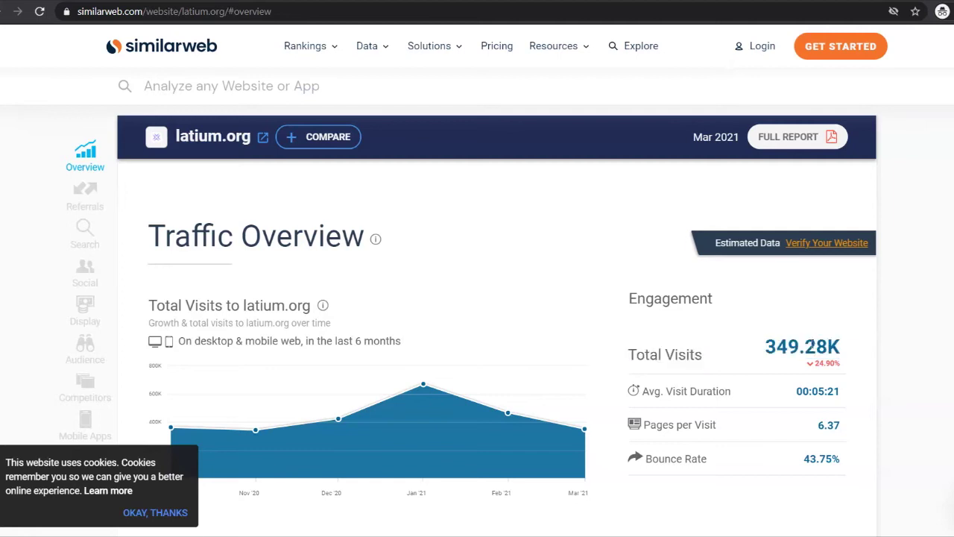
Highlight latium.org's 349.28K total visits, then the Mexico and United States traffic shares.
drag(766, 346, 844, 349)
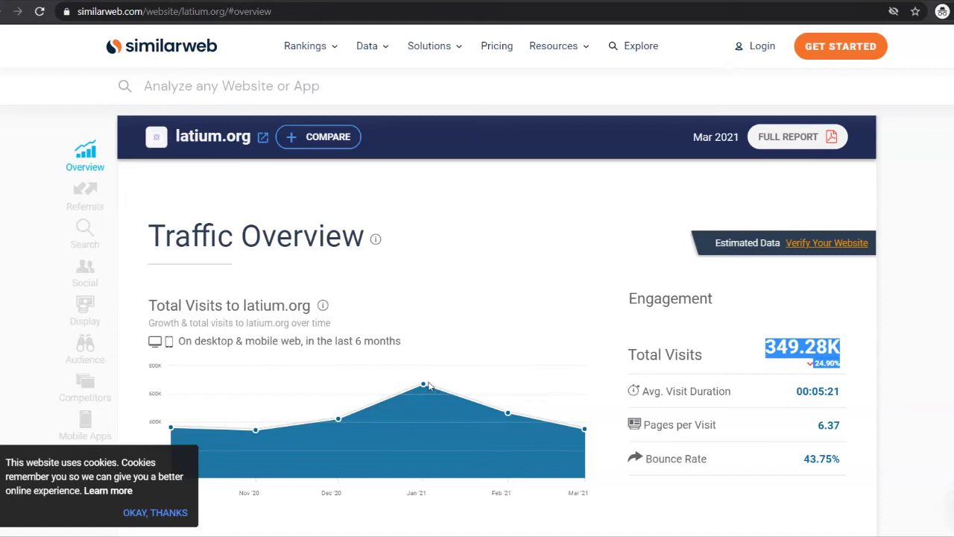
mouse_move(423, 385)
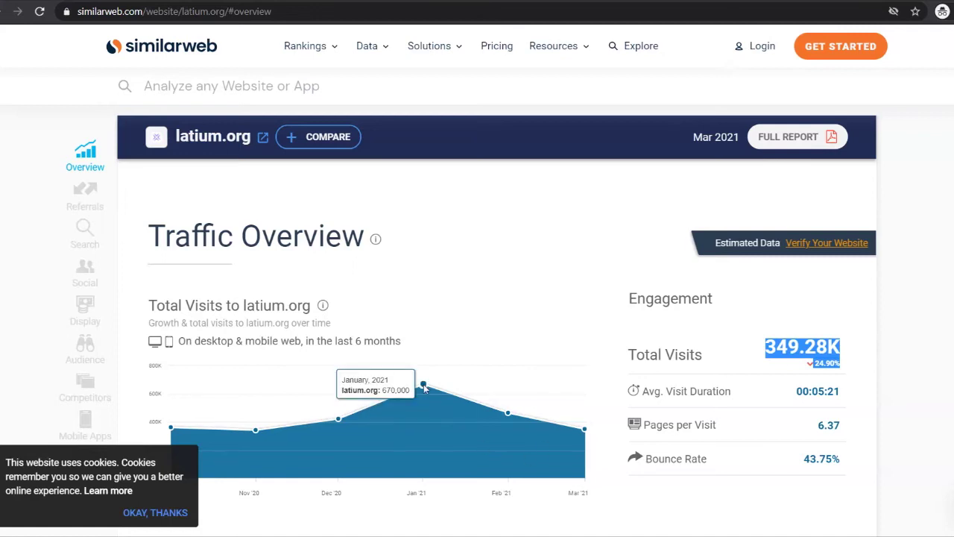
scroll(630, 389, down, 3)
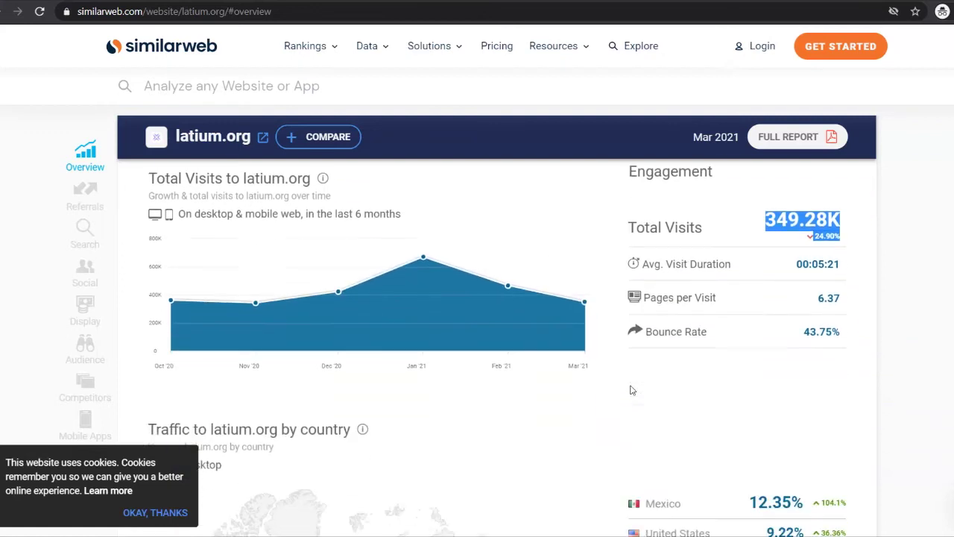
scroll(630, 389, down, 2)
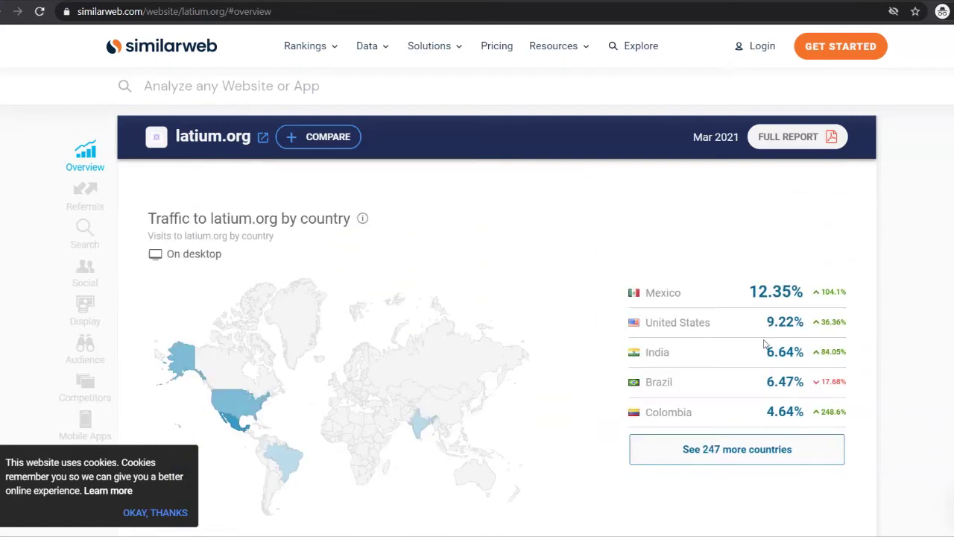
drag(744, 301, 792, 292)
click(869, 309)
drag(718, 323, 834, 325)
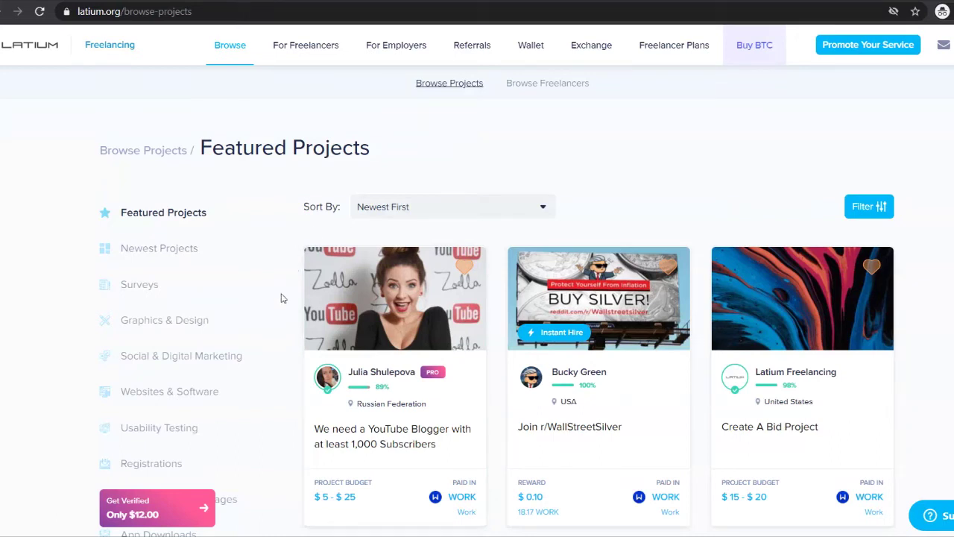
Scroll through Latium's Featured Projects cards, then filter to Graphics & Design.
scroll(358, 395, down, 5)
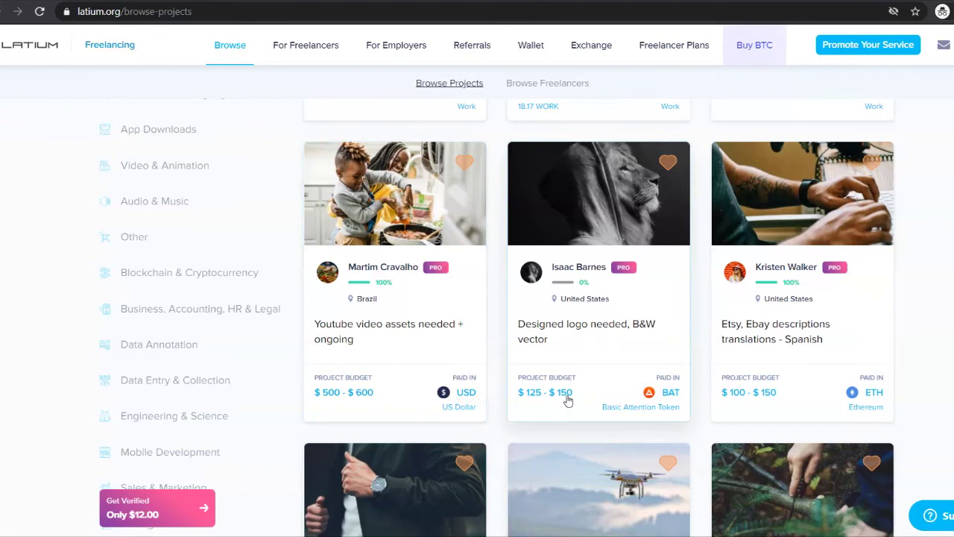
scroll(567, 399, down, 3)
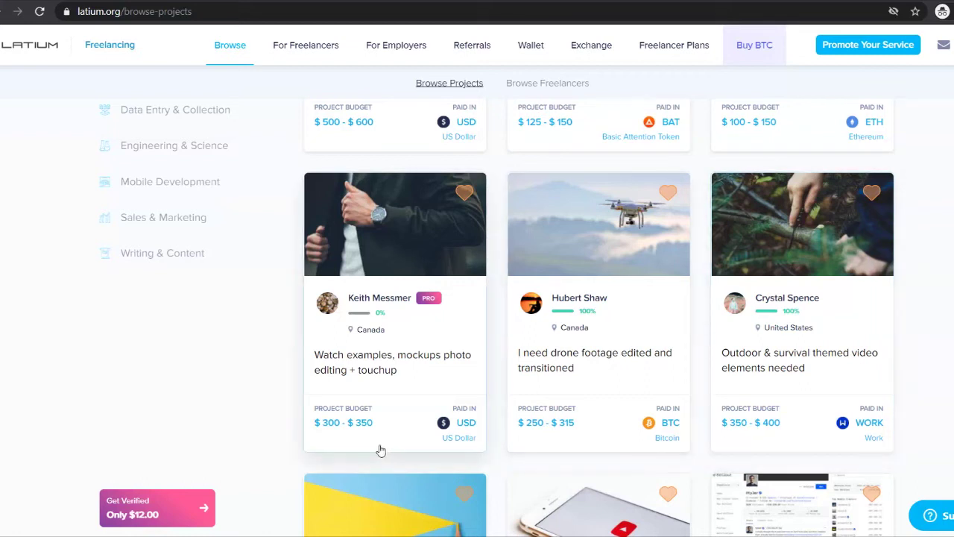
scroll(379, 453, down, 10)
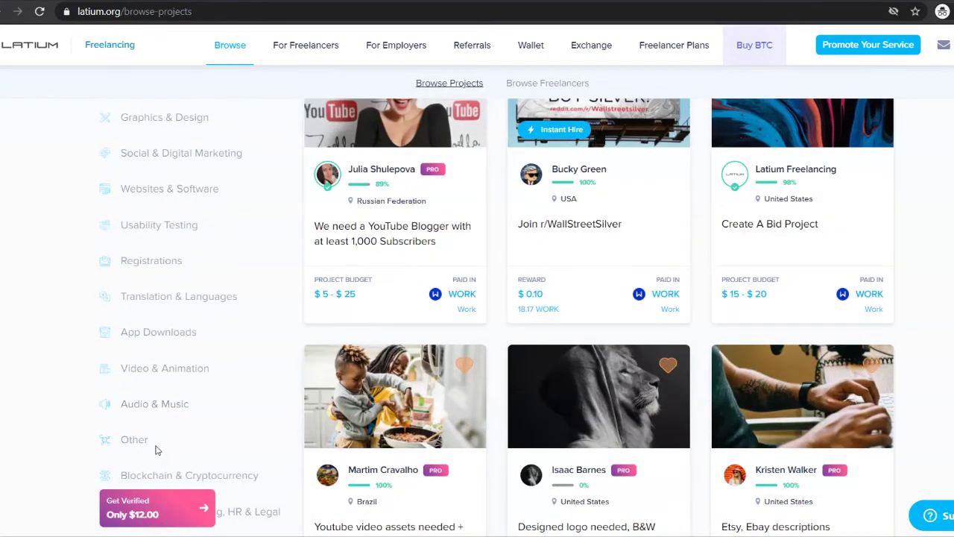
scroll(138, 313, up, 3)
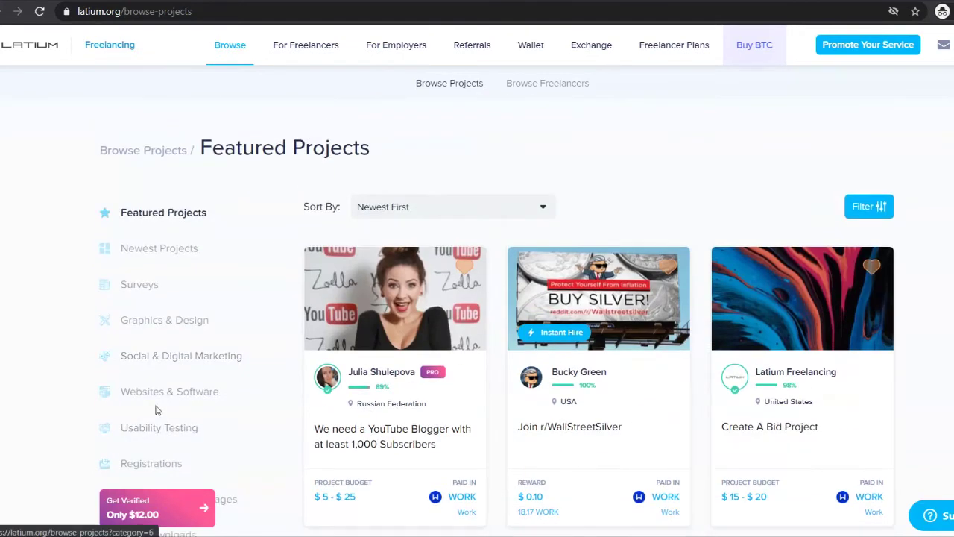
scroll(155, 403, down, 1)
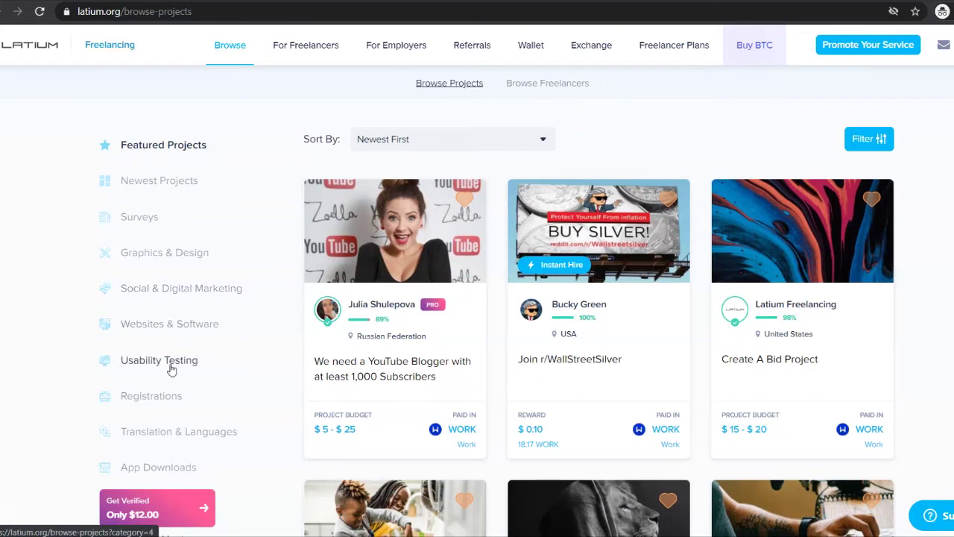
scroll(171, 370, down, 1)
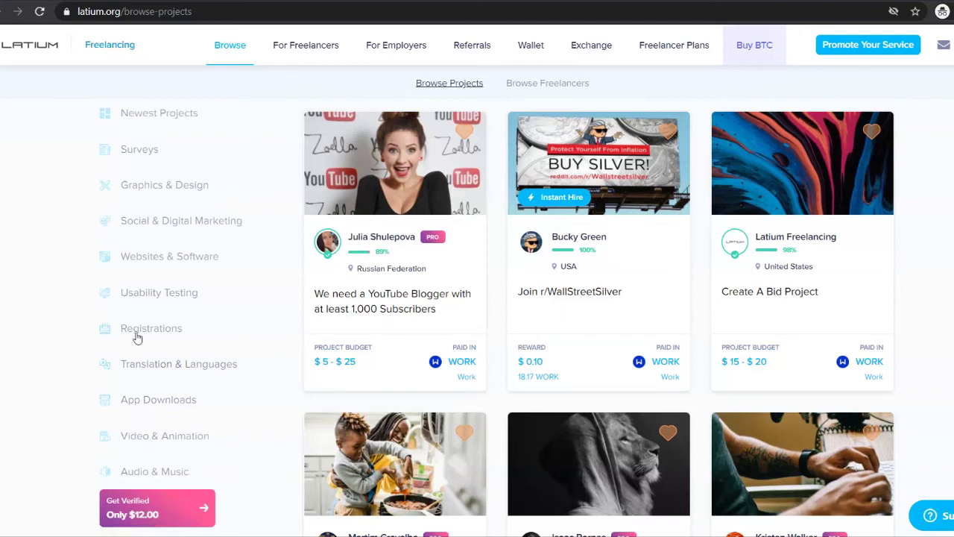
click(160, 193)
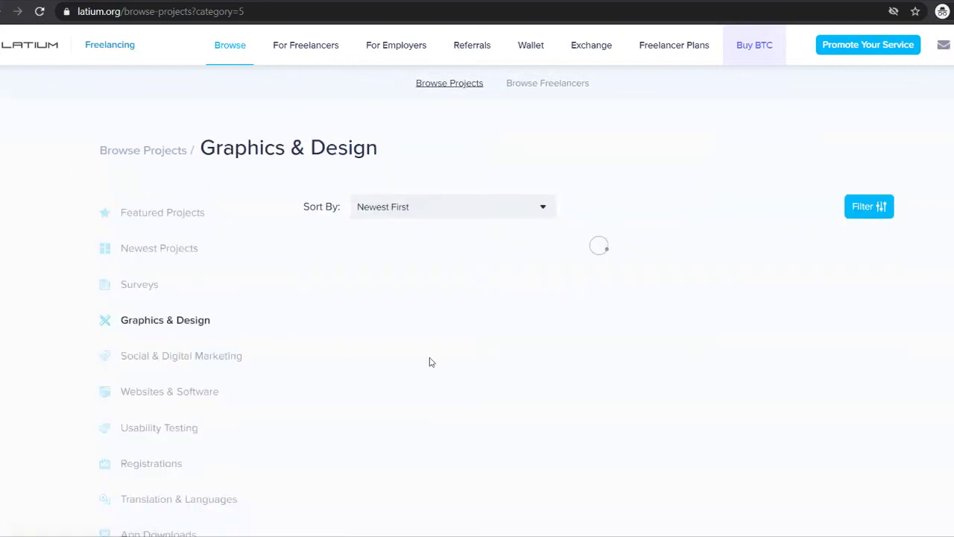
Scroll through the first Graphics & Design project cards and their budgets.
scroll(673, 323, down, 1)
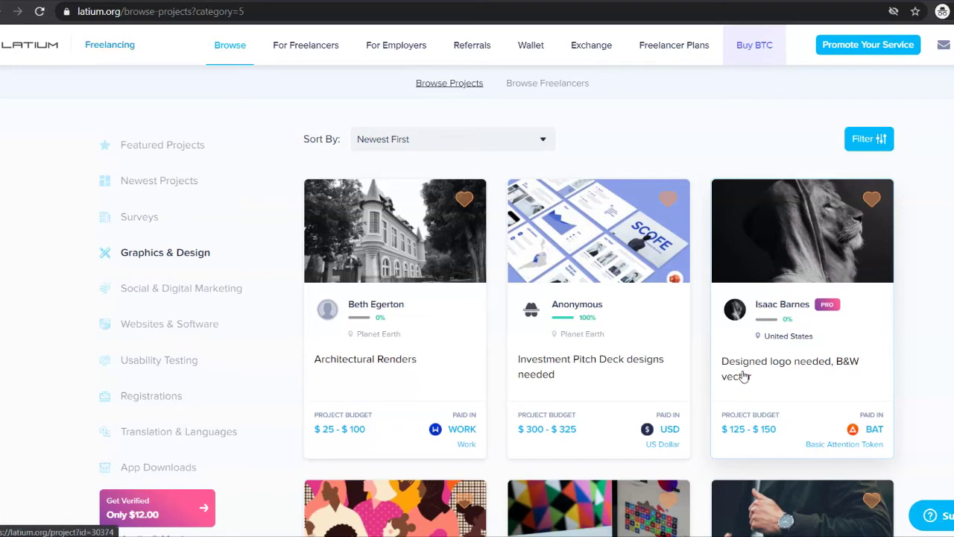
scroll(734, 468, down, 1)
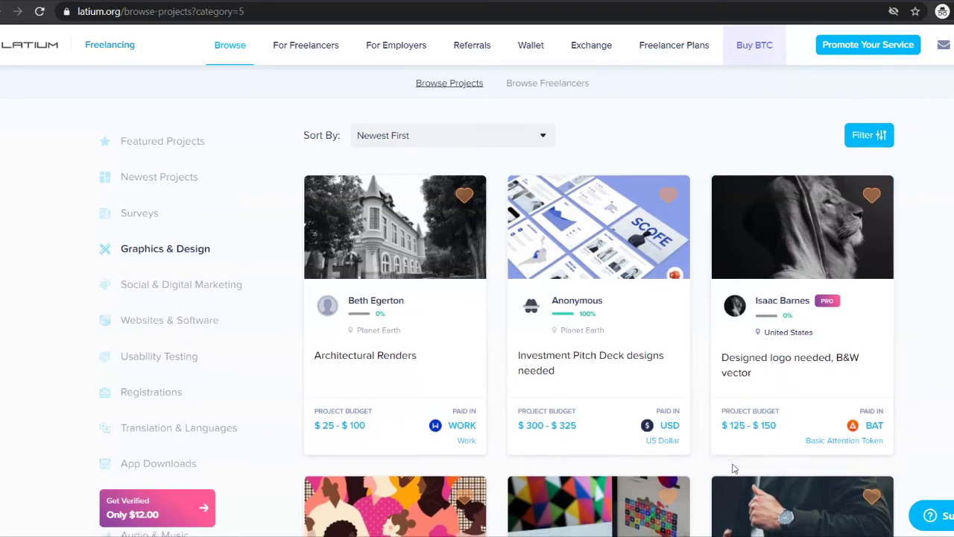
scroll(735, 468, down, 2)
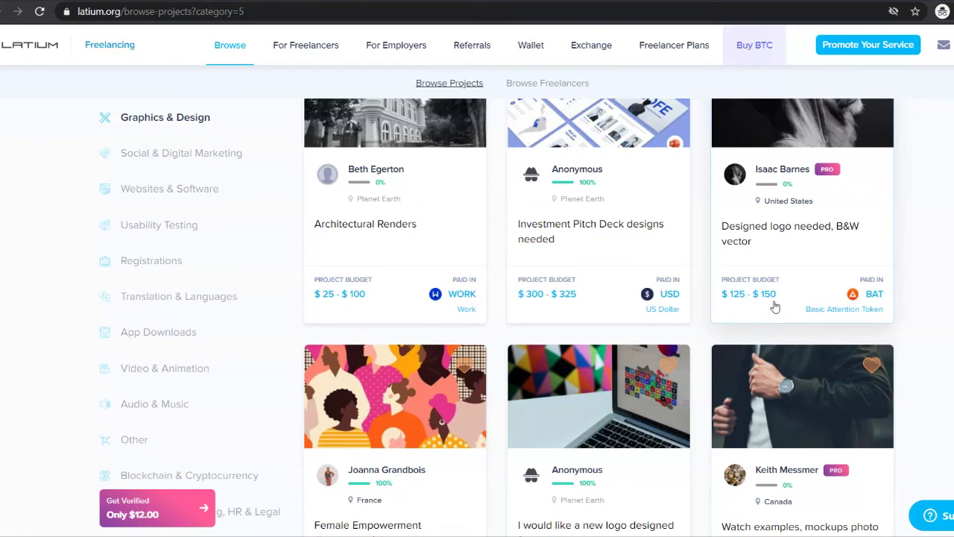
scroll(768, 314, down, 3)
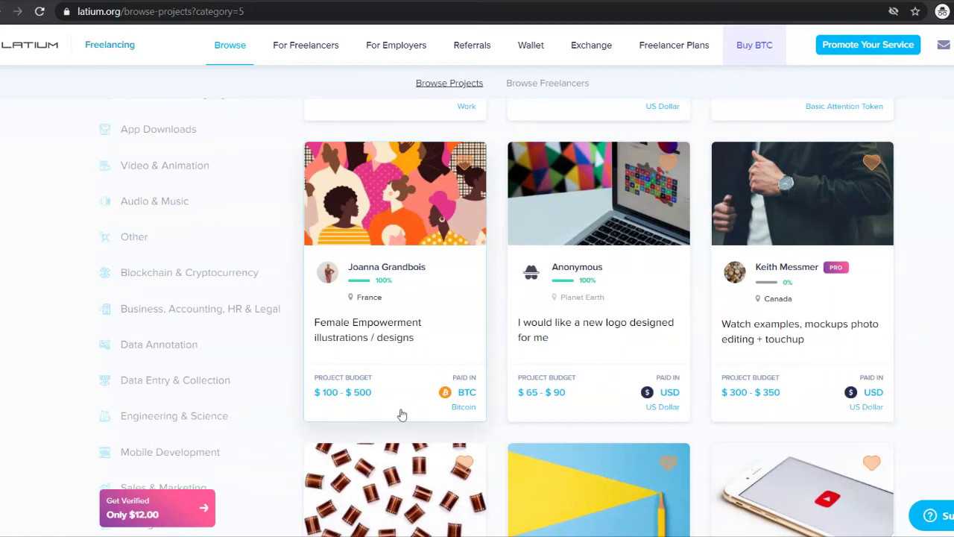
scroll(395, 417, up, 5)
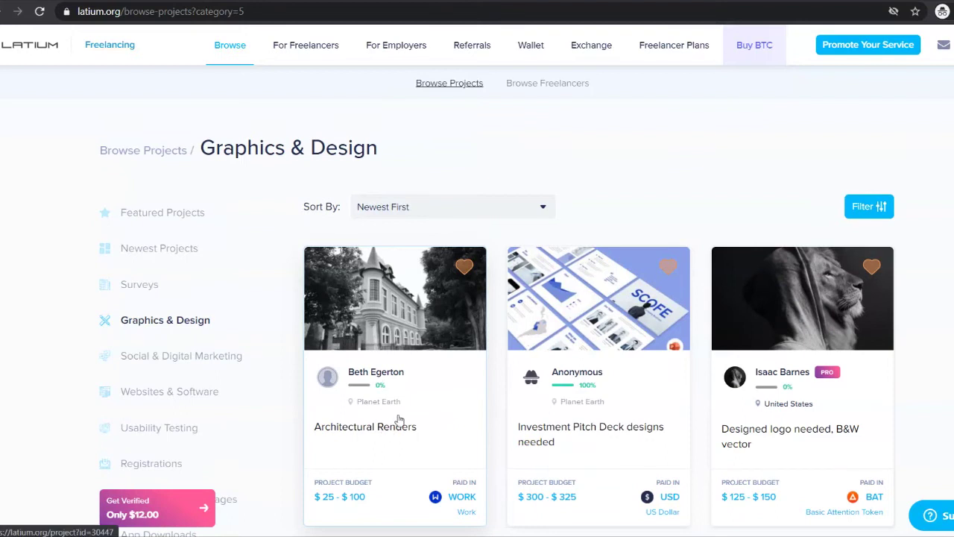
scroll(407, 413, down, 1)
scroll(406, 414, down, 2)
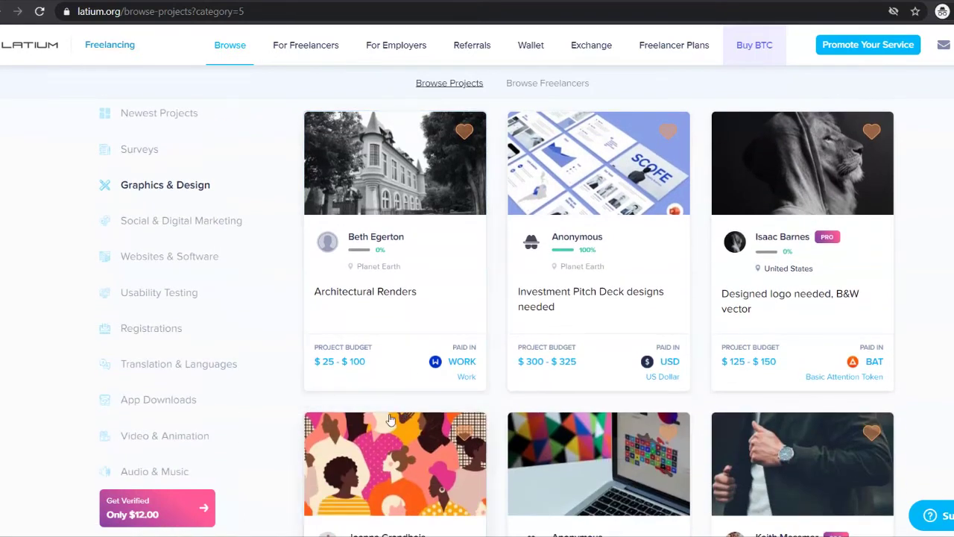
scroll(401, 449, down, 2)
scroll(401, 450, up, 4)
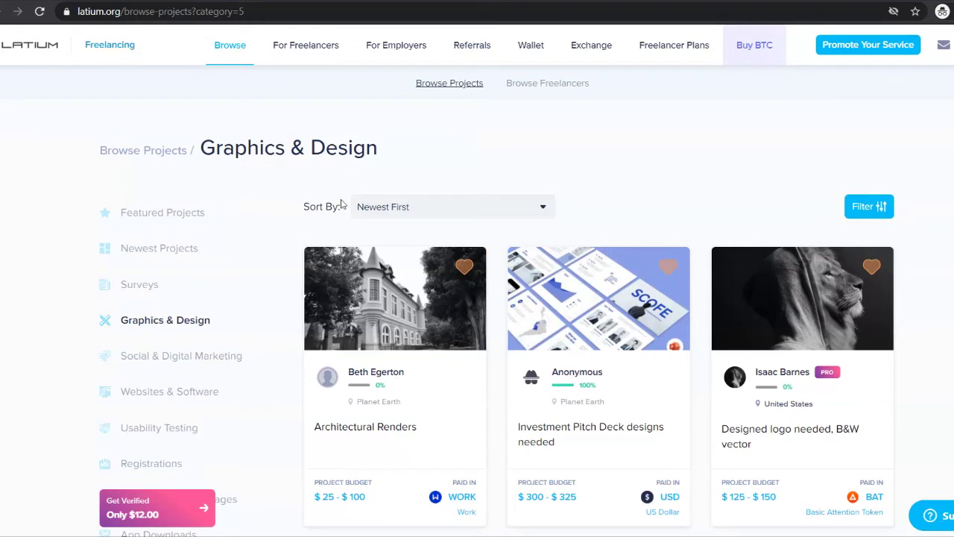
Return to the Featured Projects listing and scroll through it.
click(227, 47)
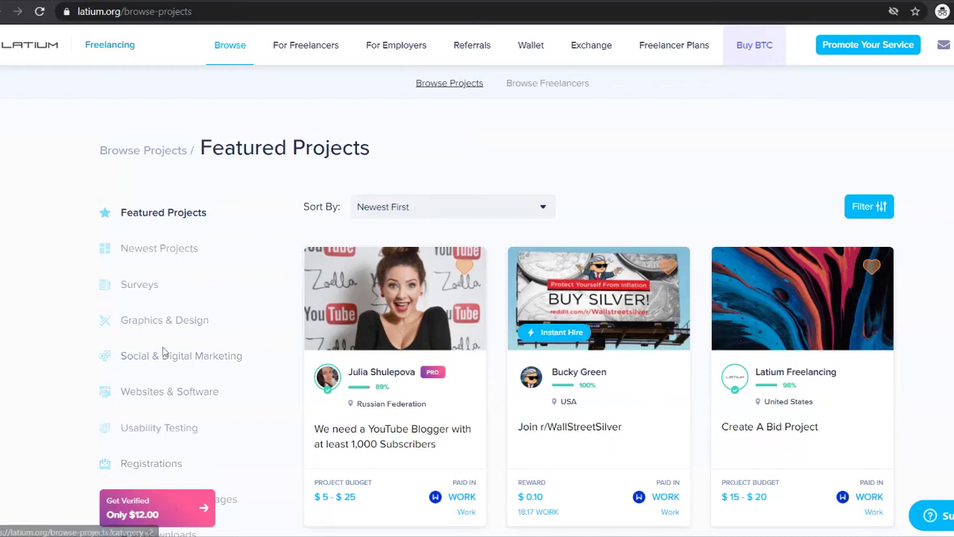
scroll(152, 407, down, 1)
scroll(193, 444, down, 3)
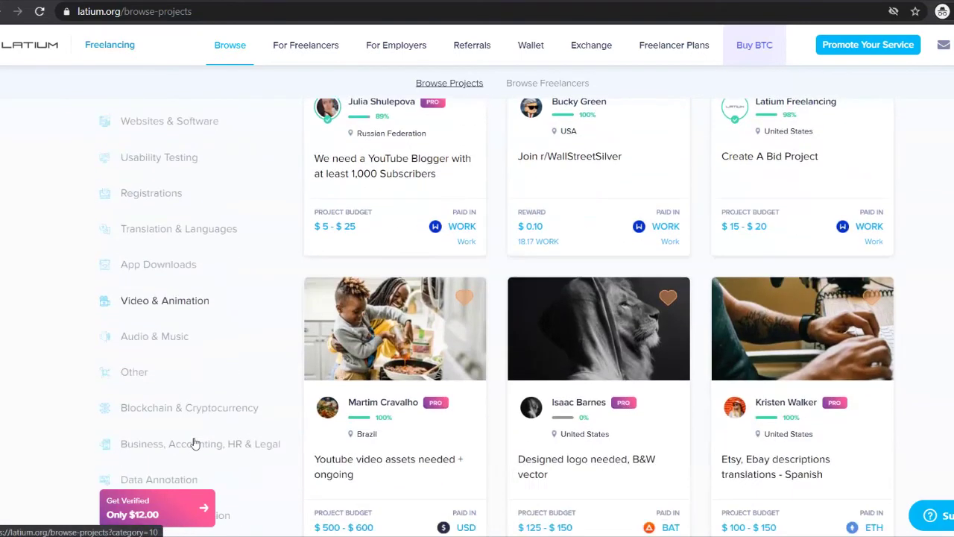
scroll(190, 448, down, 2)
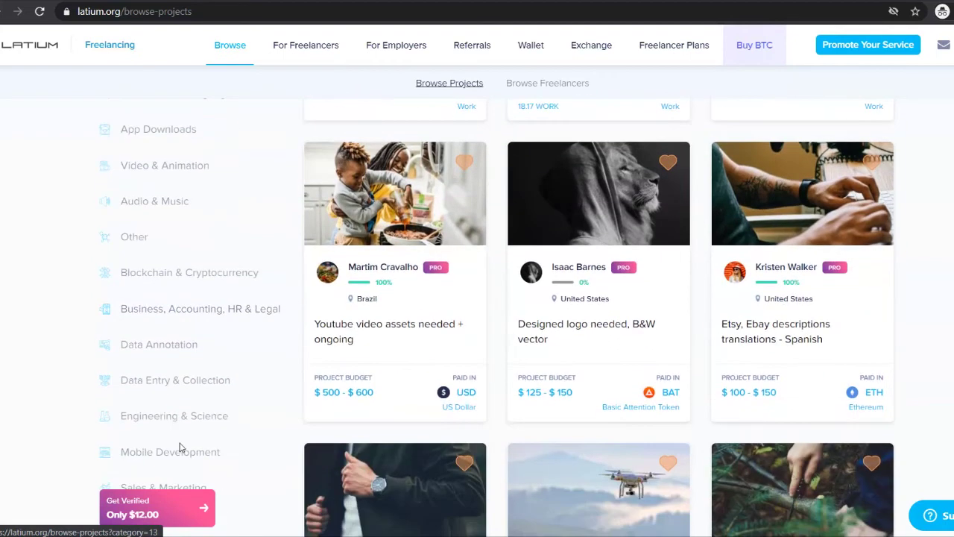
scroll(180, 447, up, 10)
Reopen Graphics & Design and scroll up and down through its listings.
click(183, 328)
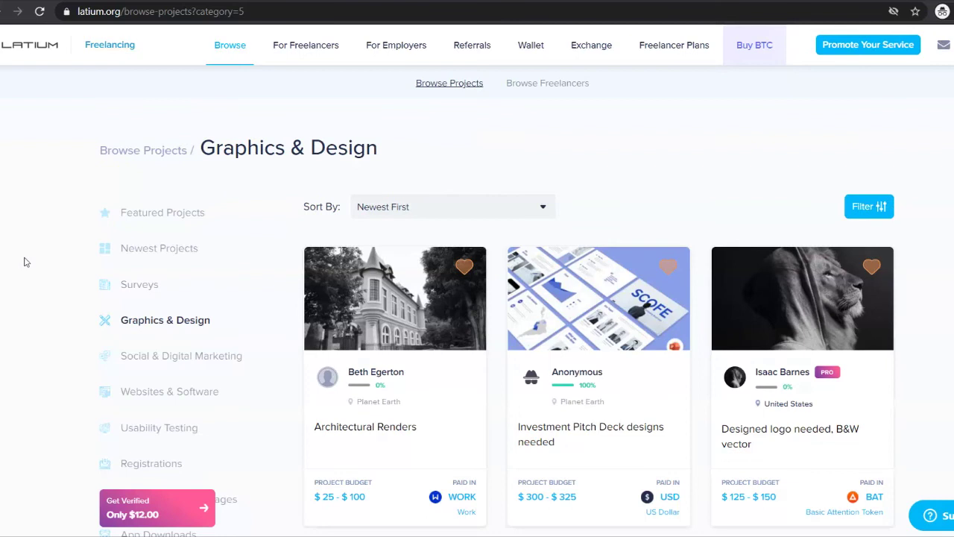
scroll(660, 356, down, 3)
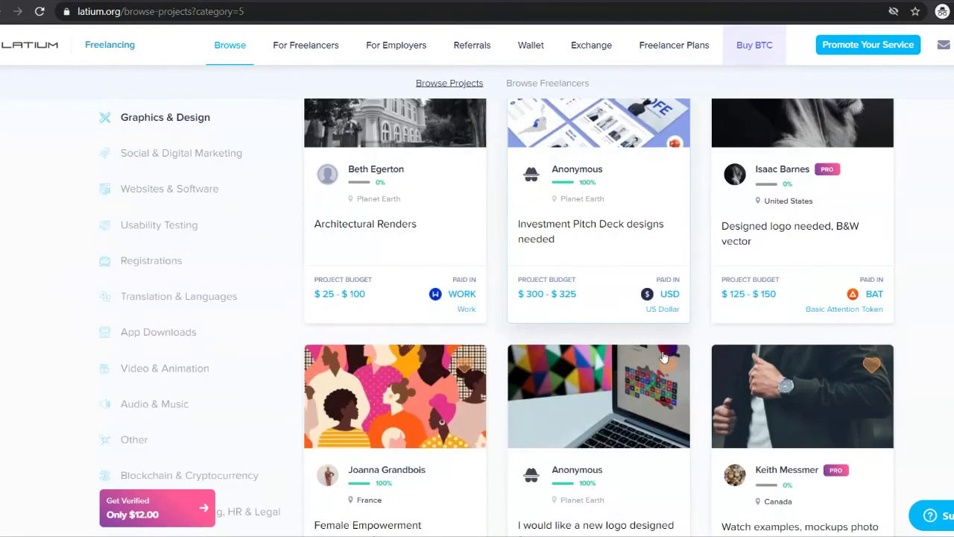
scroll(657, 357, down, 4)
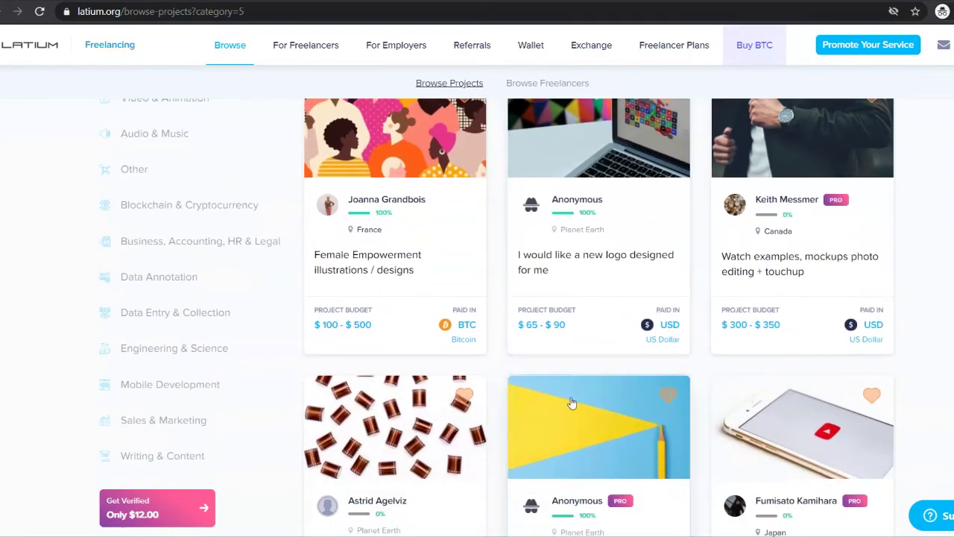
scroll(571, 403, up, 2)
scroll(571, 402, up, 3)
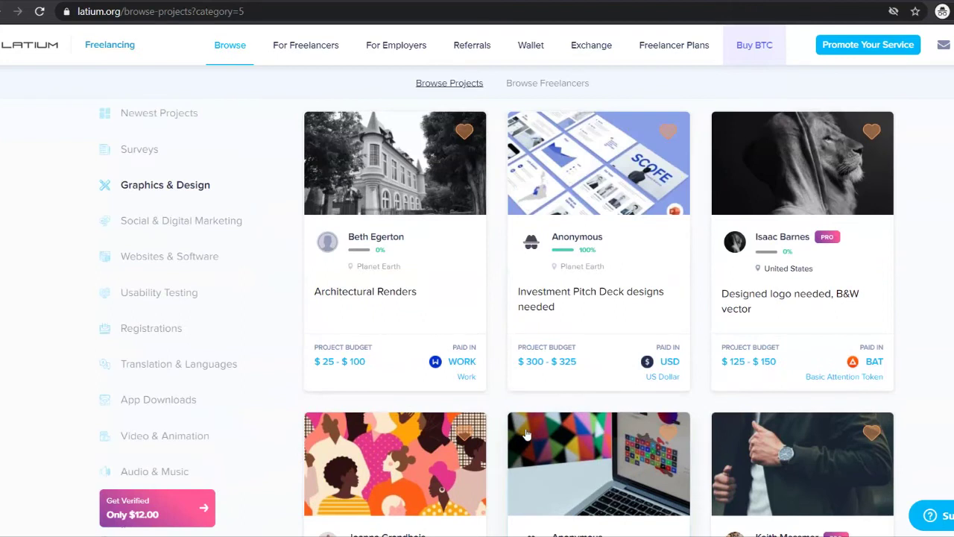
scroll(526, 434, down, 5)
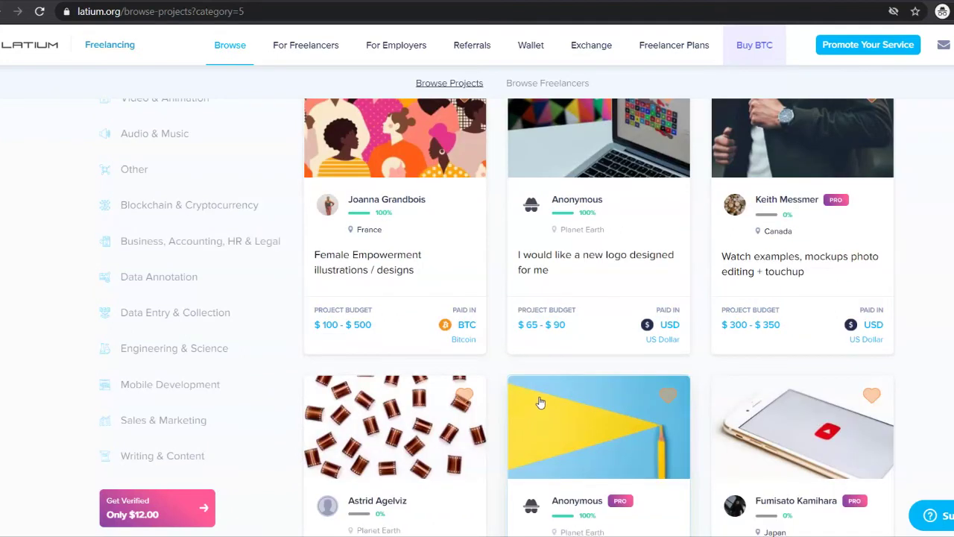
scroll(536, 409, up, 4)
scroll(535, 410, up, 2)
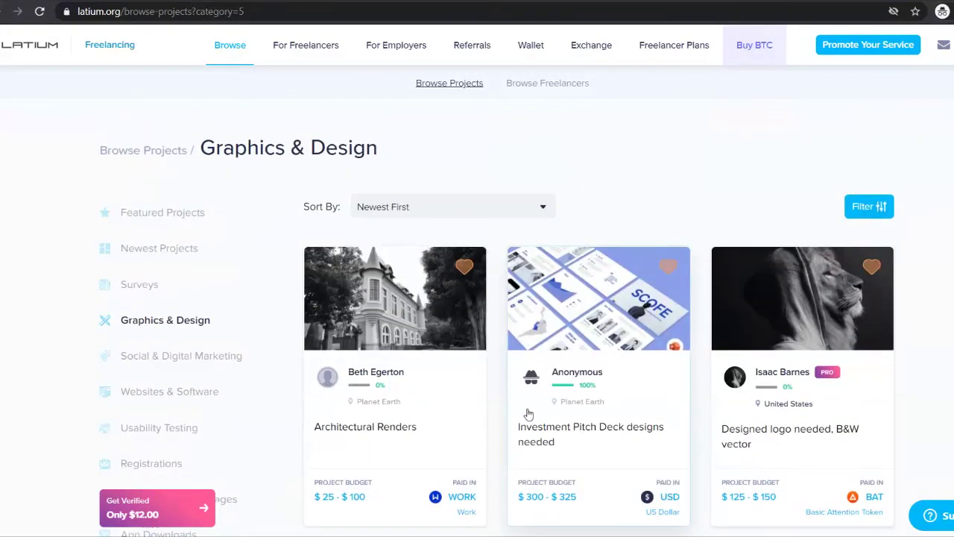
scroll(530, 415, down, 4)
scroll(519, 425, down, 3)
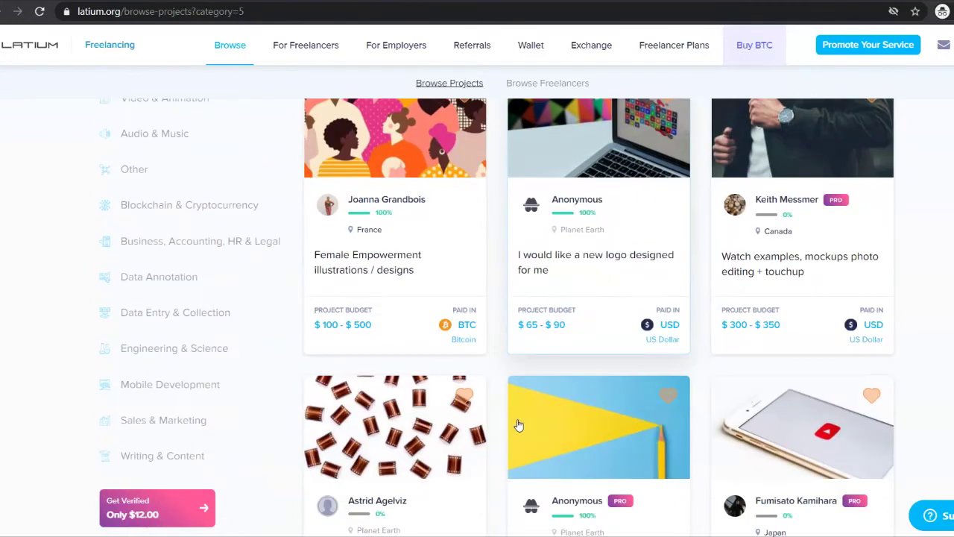
scroll(516, 425, down, 4)
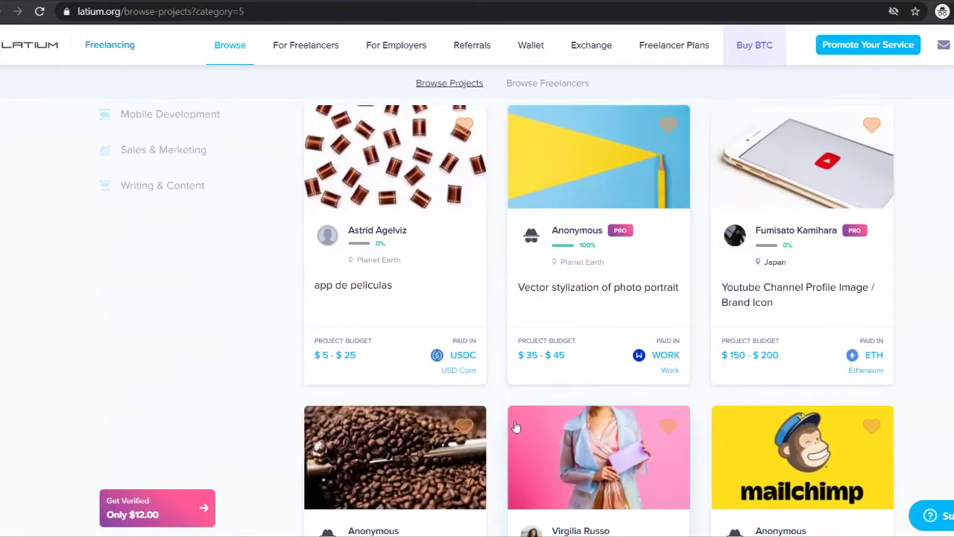
scroll(516, 426, up, 5)
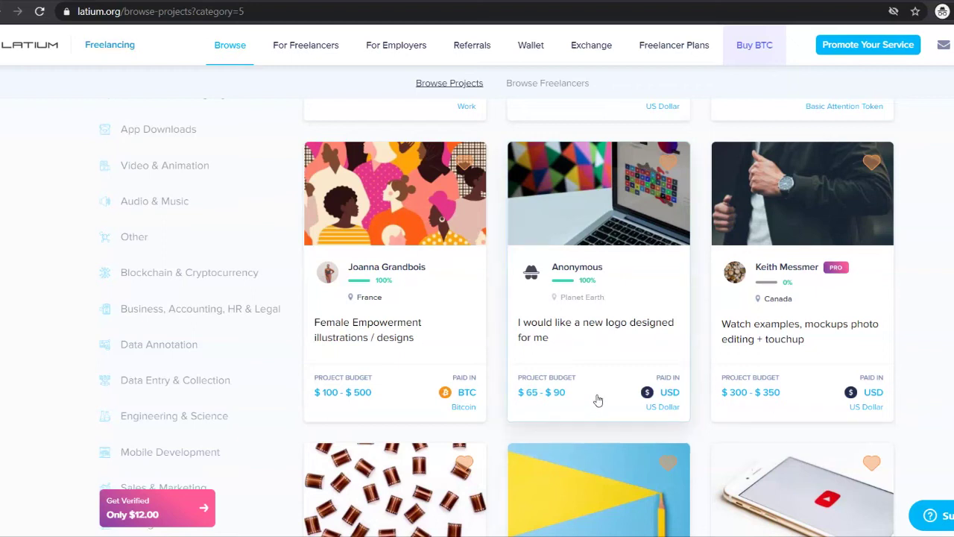
scroll(598, 400, down, 1)
scroll(598, 401, down, 1)
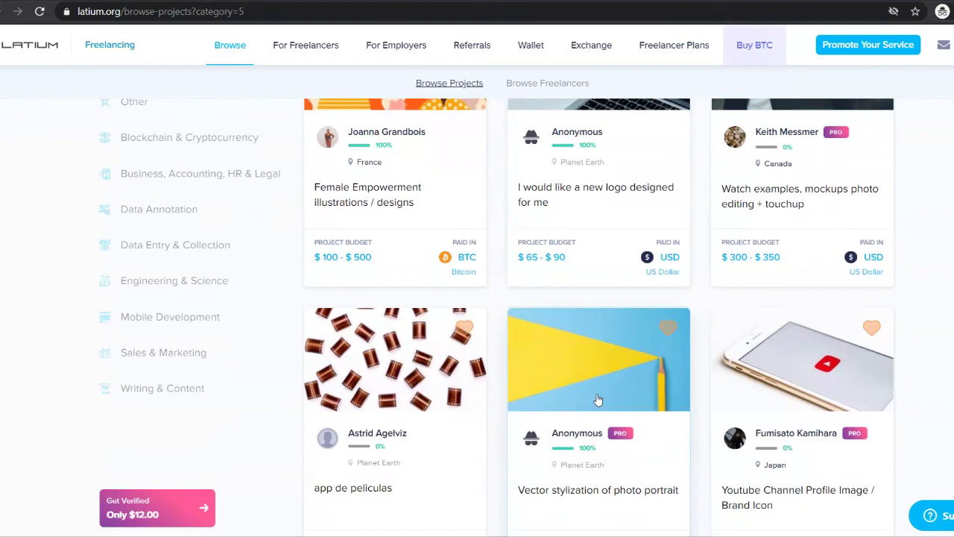
scroll(592, 390, down, 2)
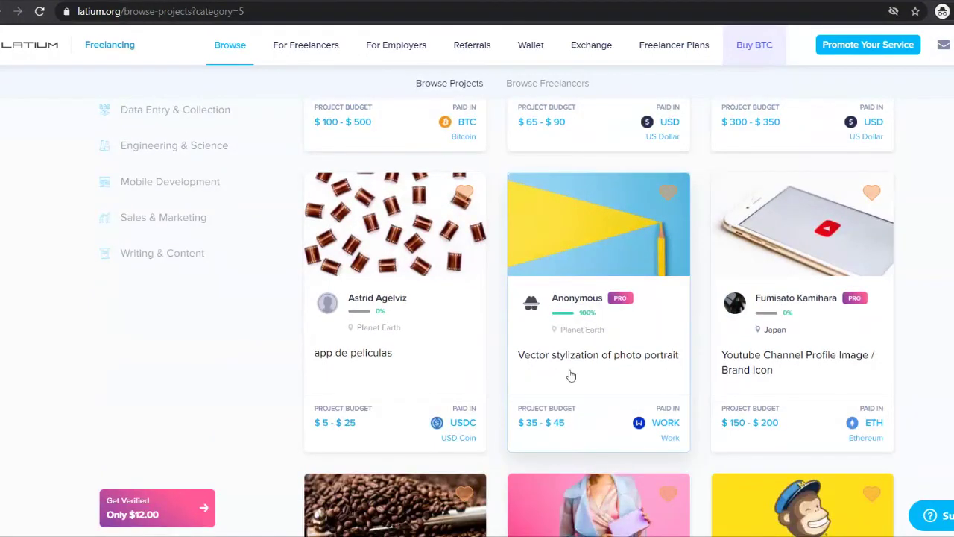
scroll(572, 375, up, 5)
scroll(567, 373, up, 5)
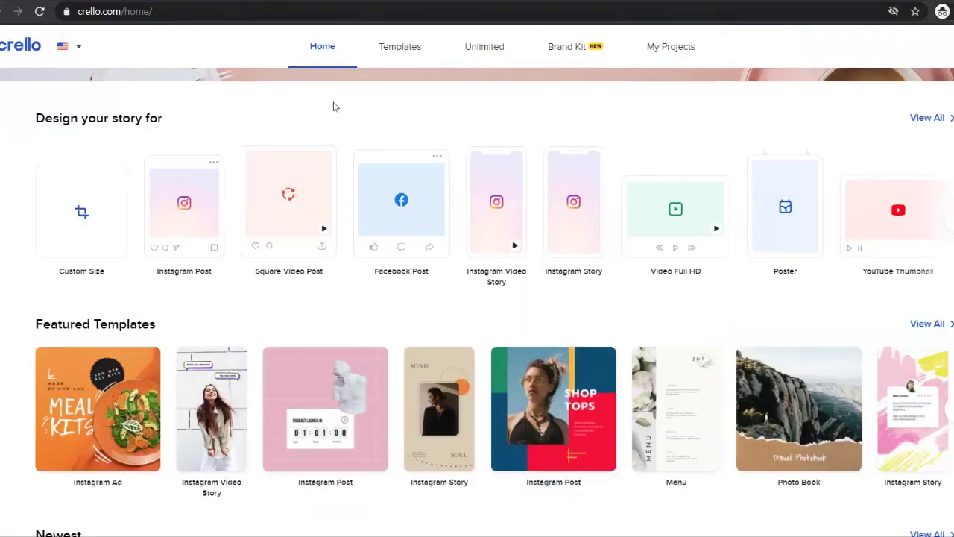
Search Crello for 'logo design' and scroll through the logo template results.
scroll(503, 270, up, 3)
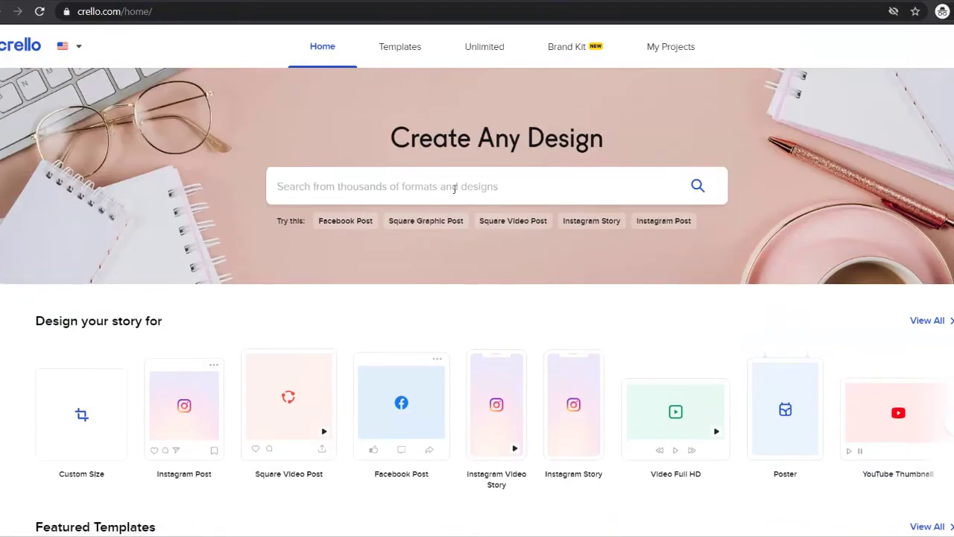
click(436, 186)
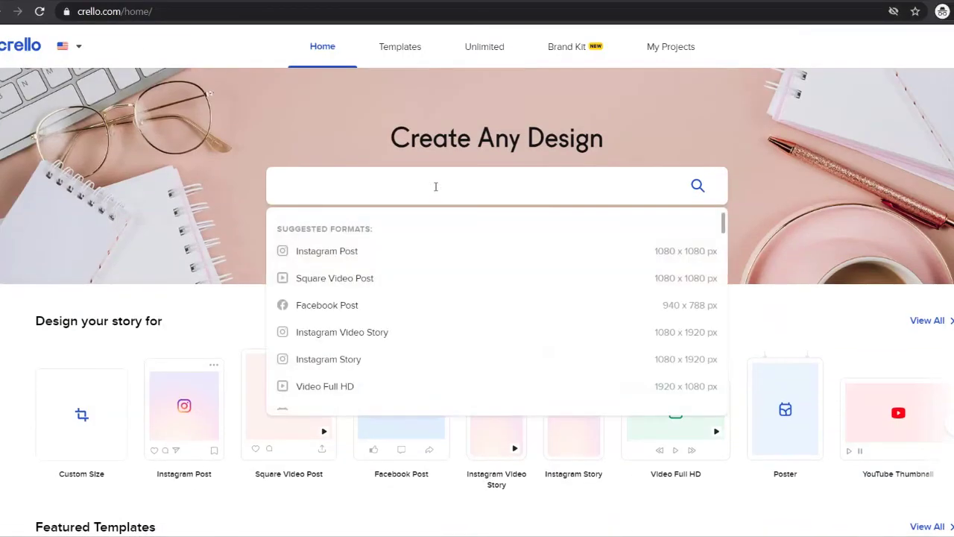
text(logo)
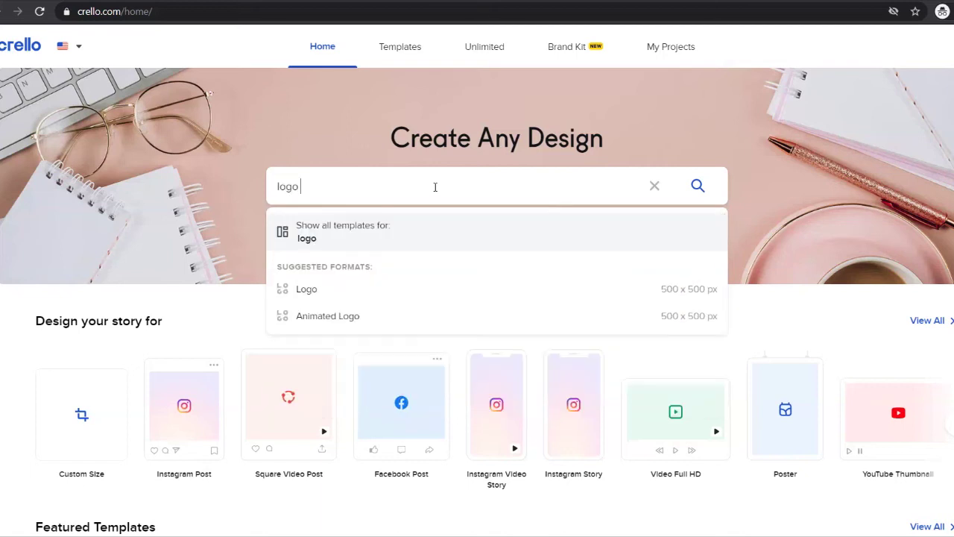
text( design)
key(Return)
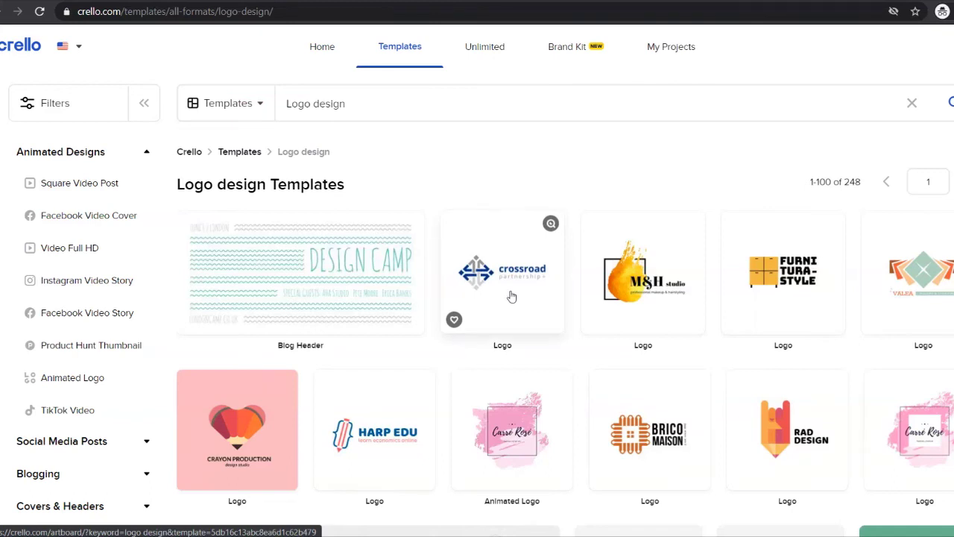
scroll(512, 296, down, 5)
scroll(596, 321, down, 4)
scroll(666, 340, down, 4)
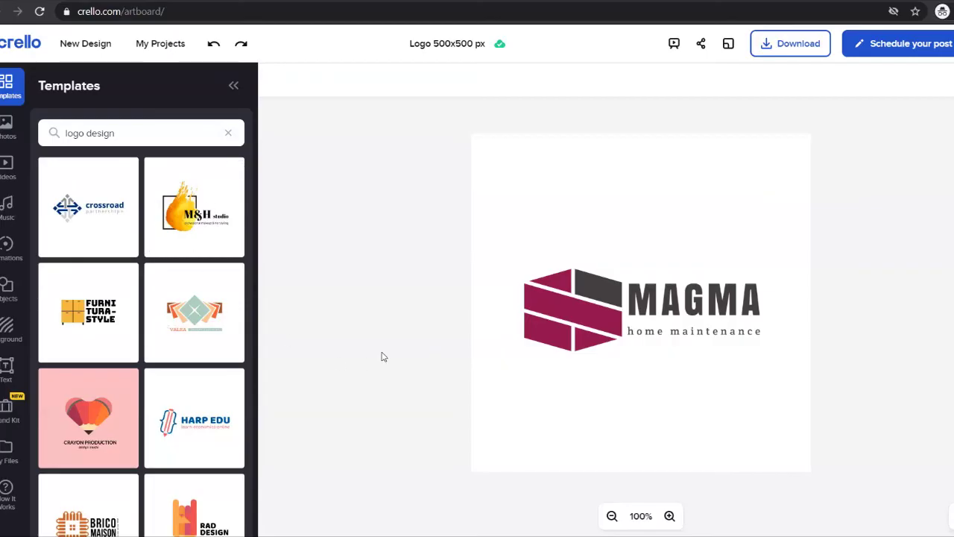
Fill the background with the green preset swatch and delete the magenta box icon.
click(690, 198)
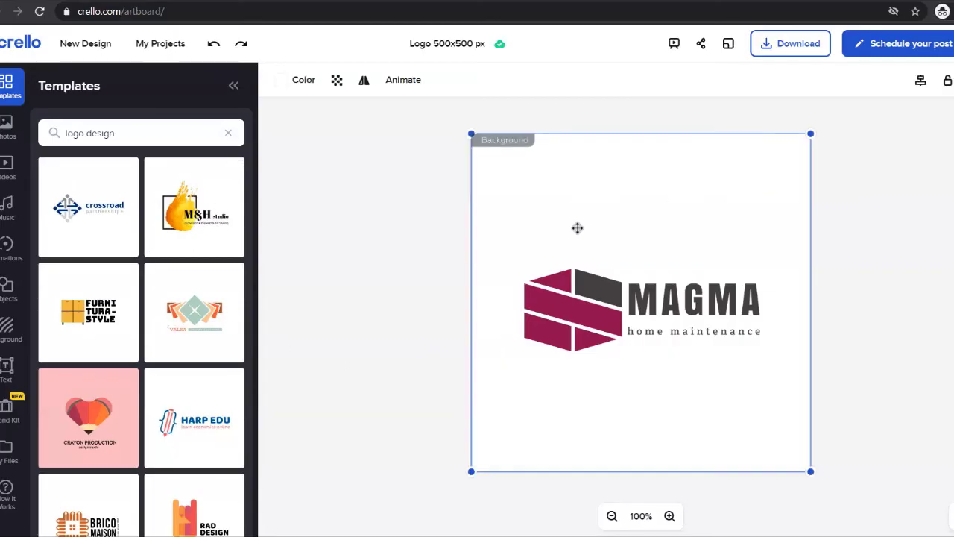
click(296, 84)
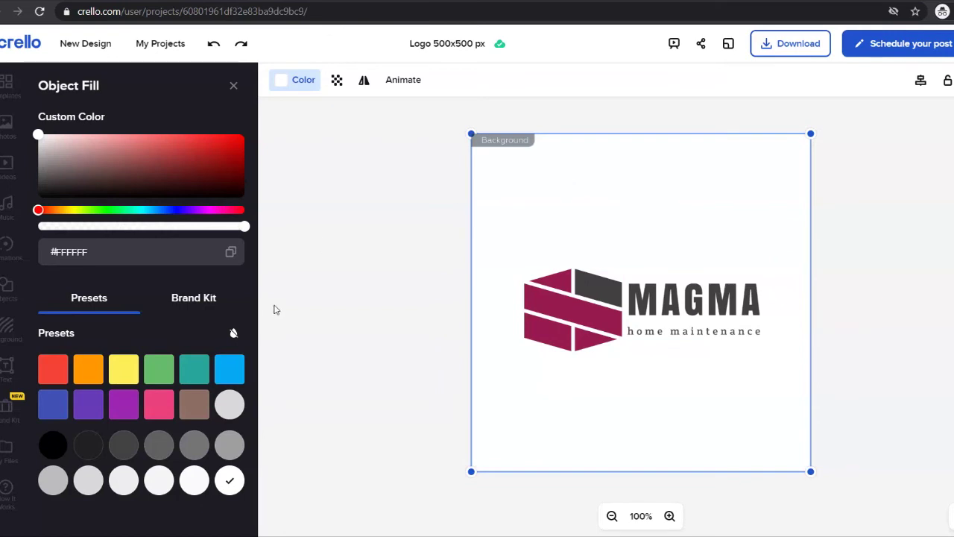
click(158, 379)
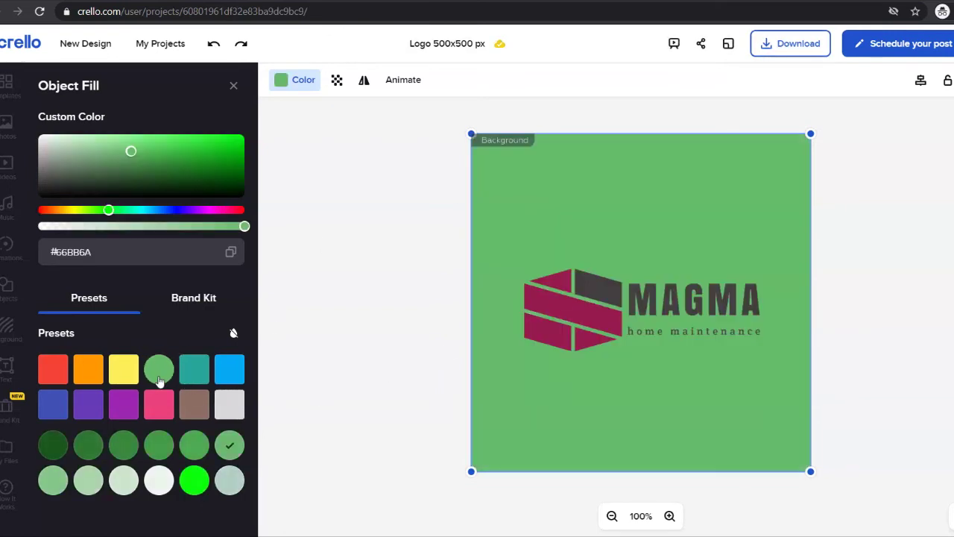
click(569, 312)
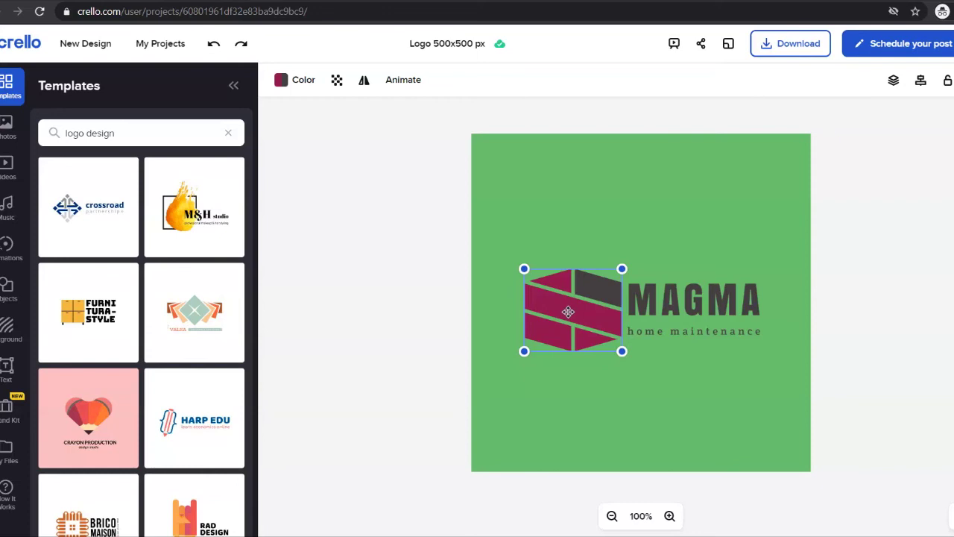
key(Delete)
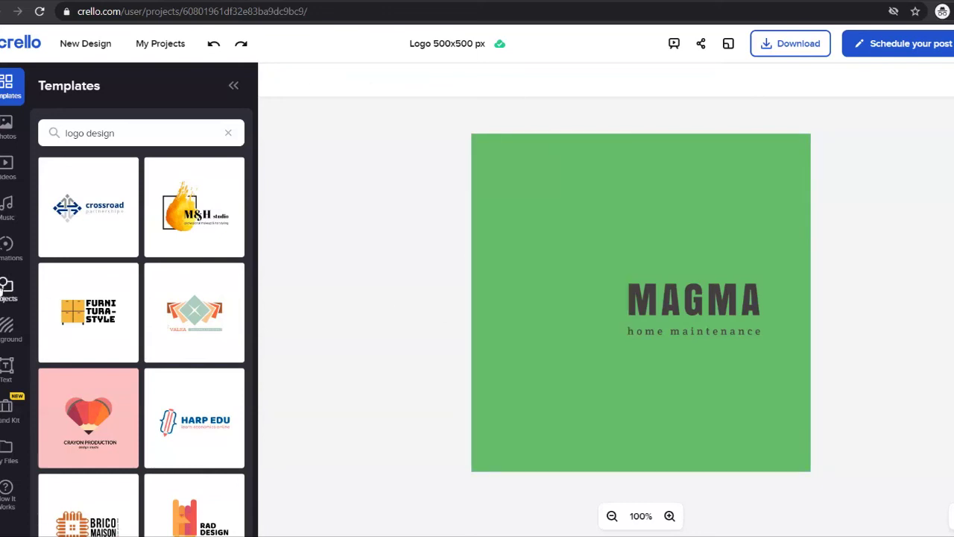
Add a lightbulb-and-coins icon from an Objects search, shrunk and placed left of the title.
click(6, 287)
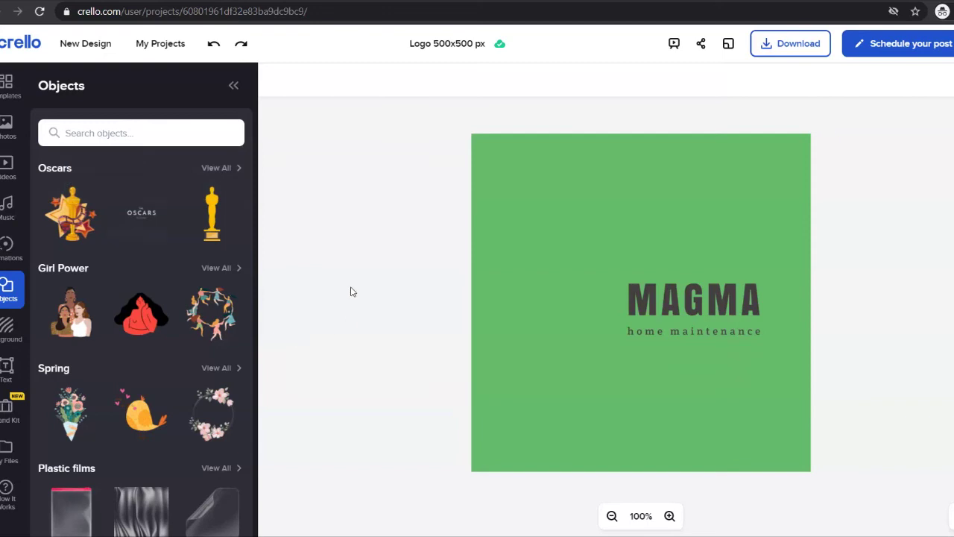
click(93, 129)
text(invest)
key(Return)
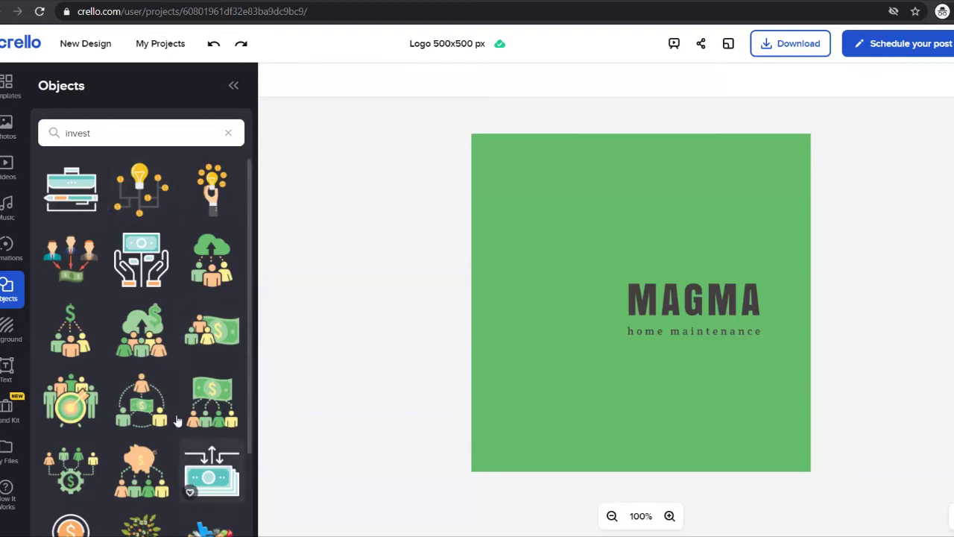
click(145, 186)
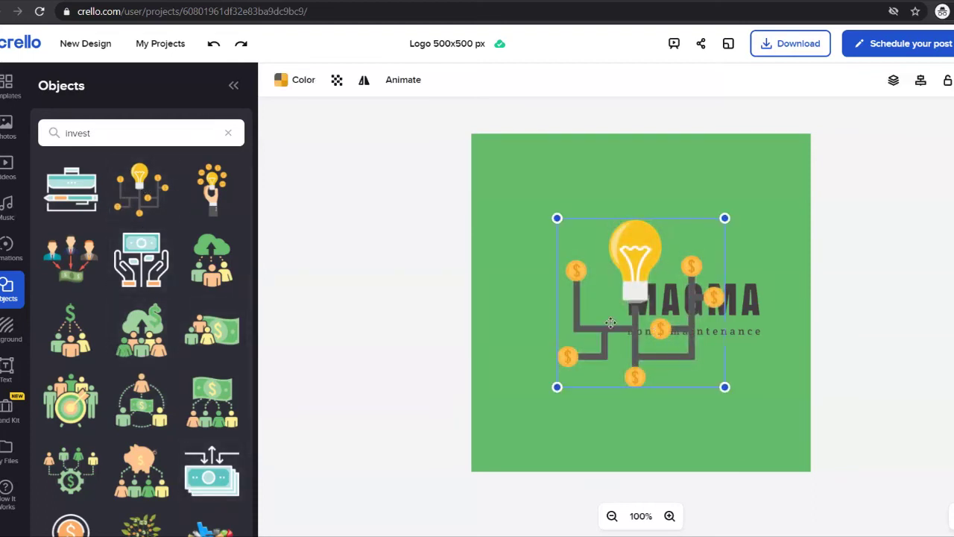
drag(642, 302, 576, 299)
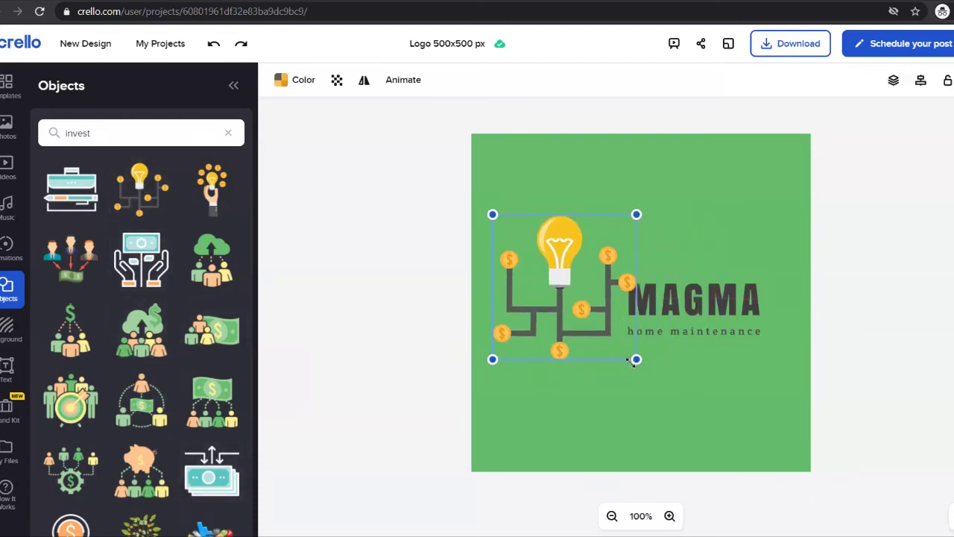
drag(661, 383, 602, 350)
Retype the title as 'DD WORK' and the subtitle as 'SUBSCRIBE'.
double_click(675, 299)
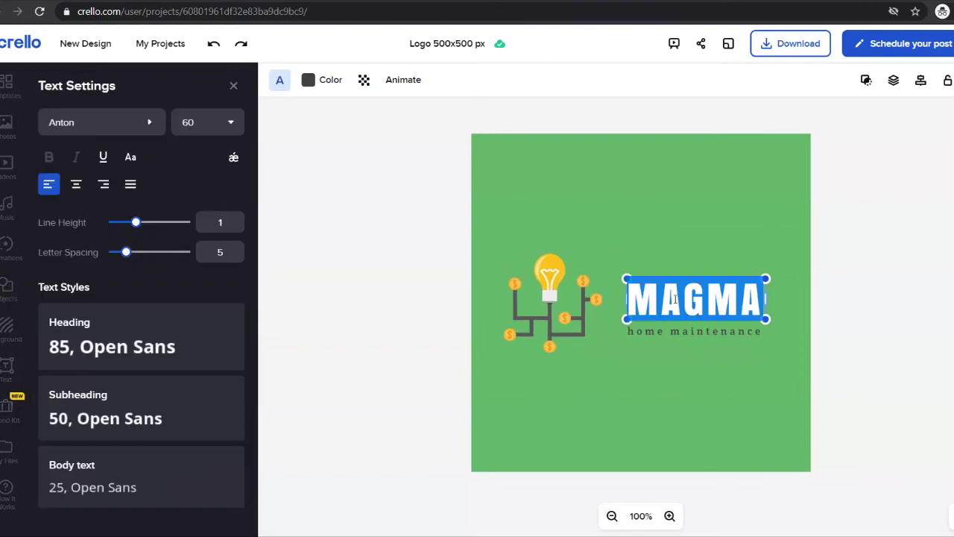
text(DD)
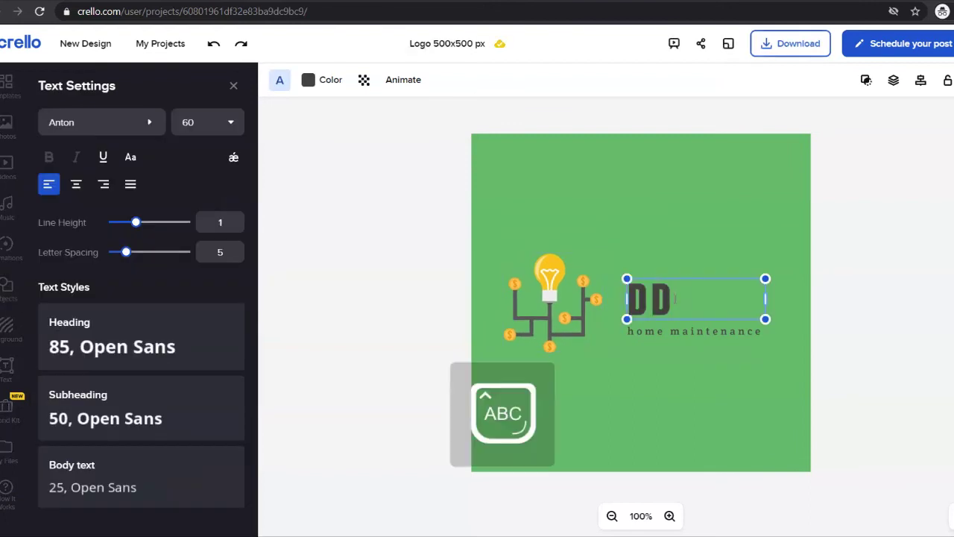
text(RK)
double_click(665, 332)
key(BackSpace)
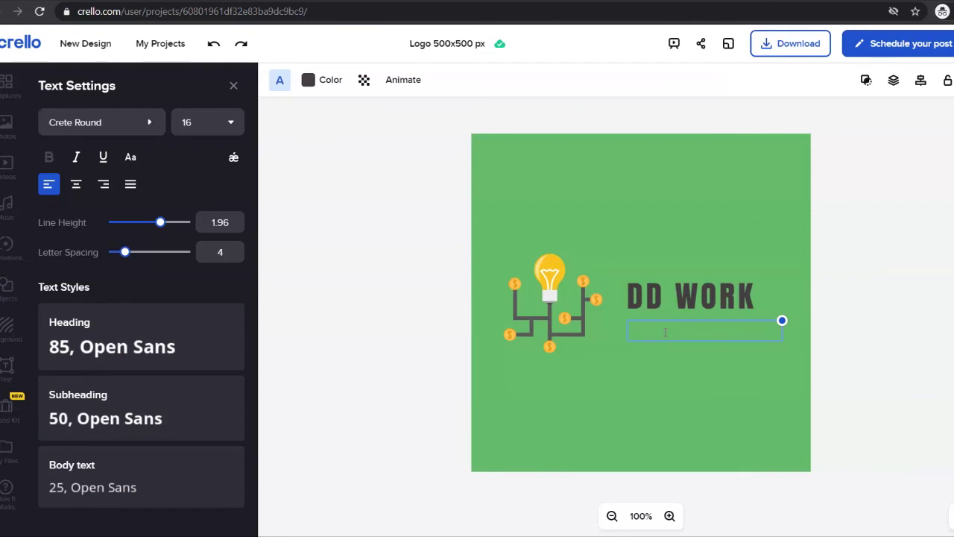
text(SUBSC)
text(RIBE)
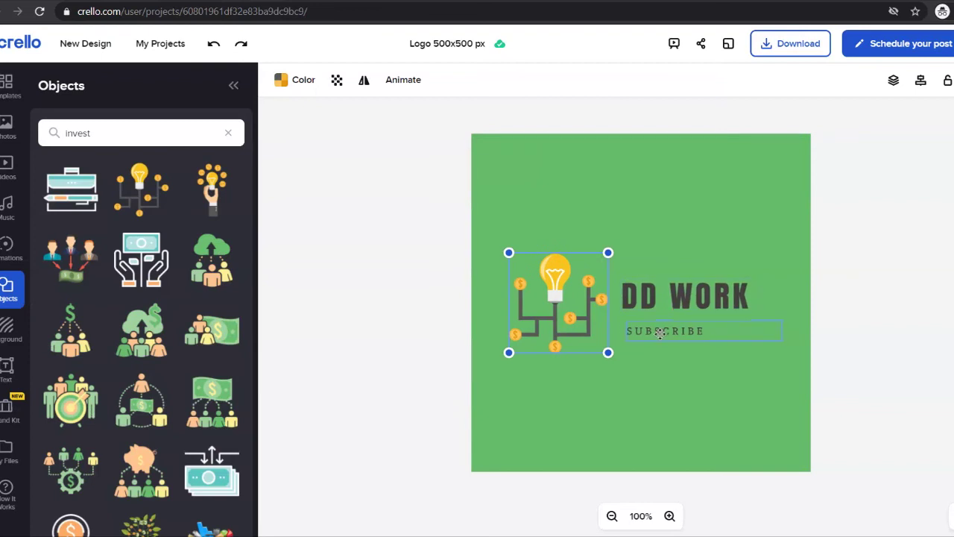
click(663, 386)
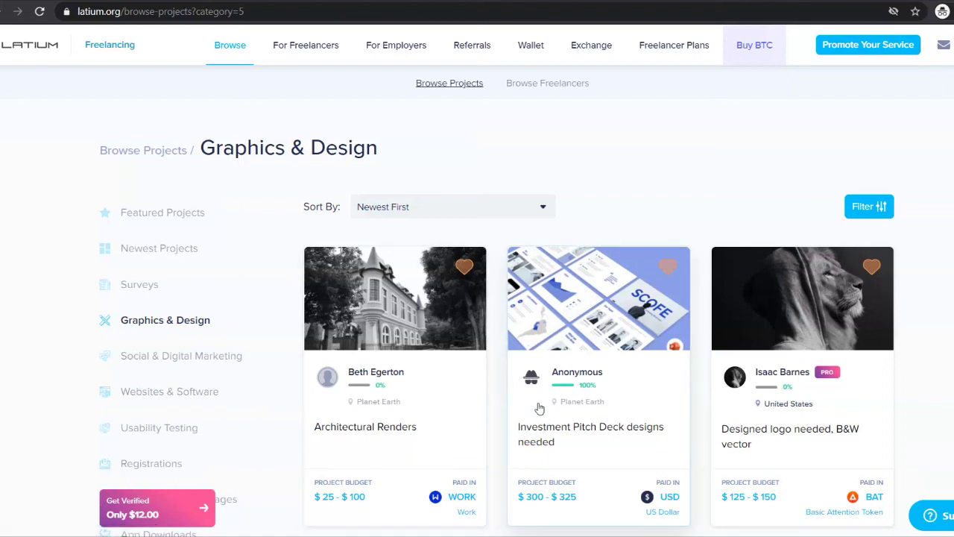
scroll(654, 444, down, 1)
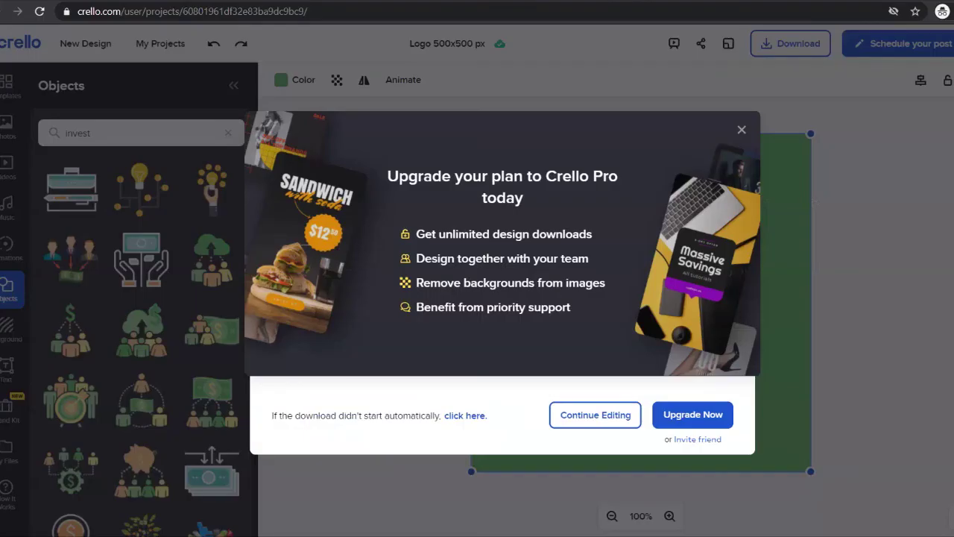
Close the 'Upgrade your plan to Crello Pro' dialog.
click(742, 130)
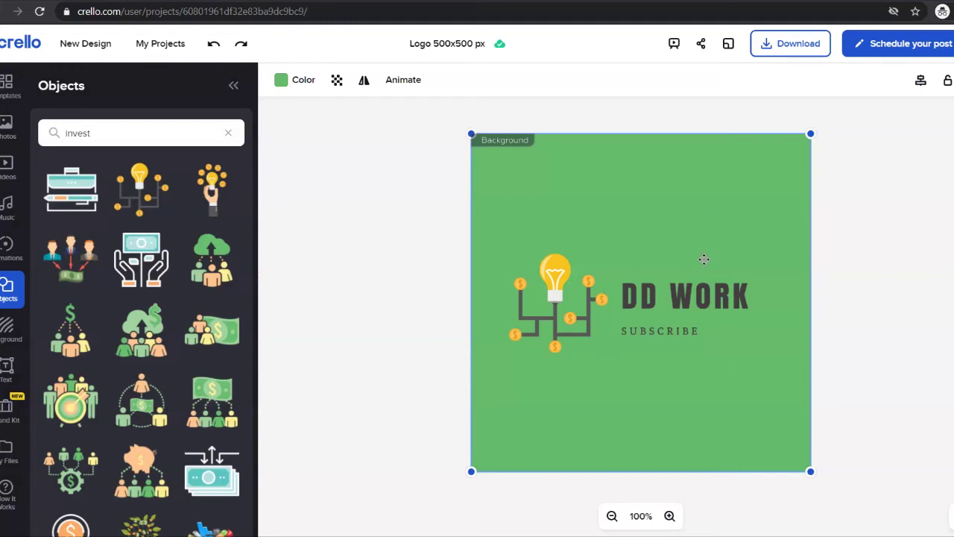